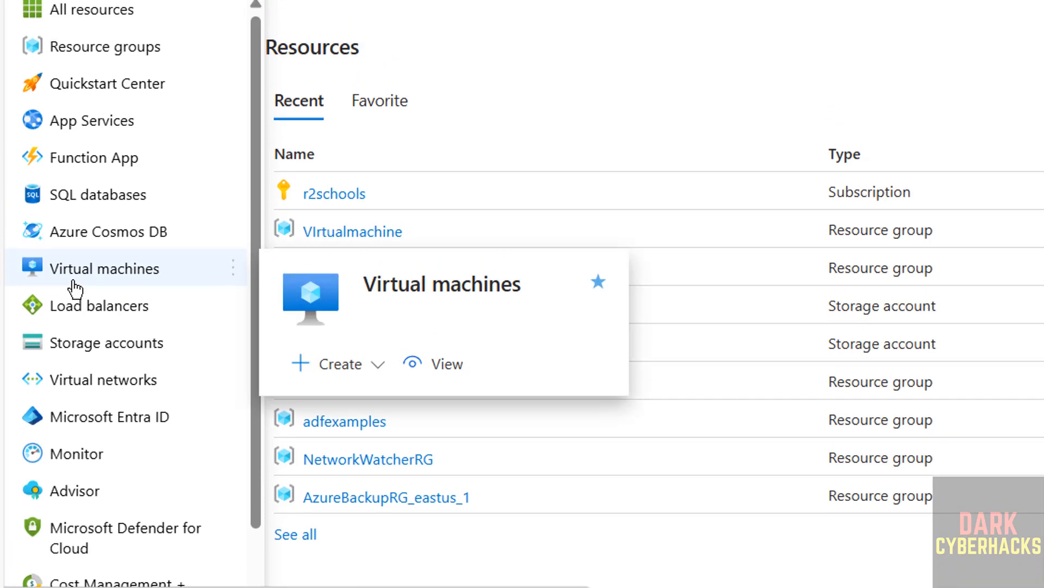
# Search the portal for "virtual" and open the Virtual machines service.
pyautogui.click(547, 179)
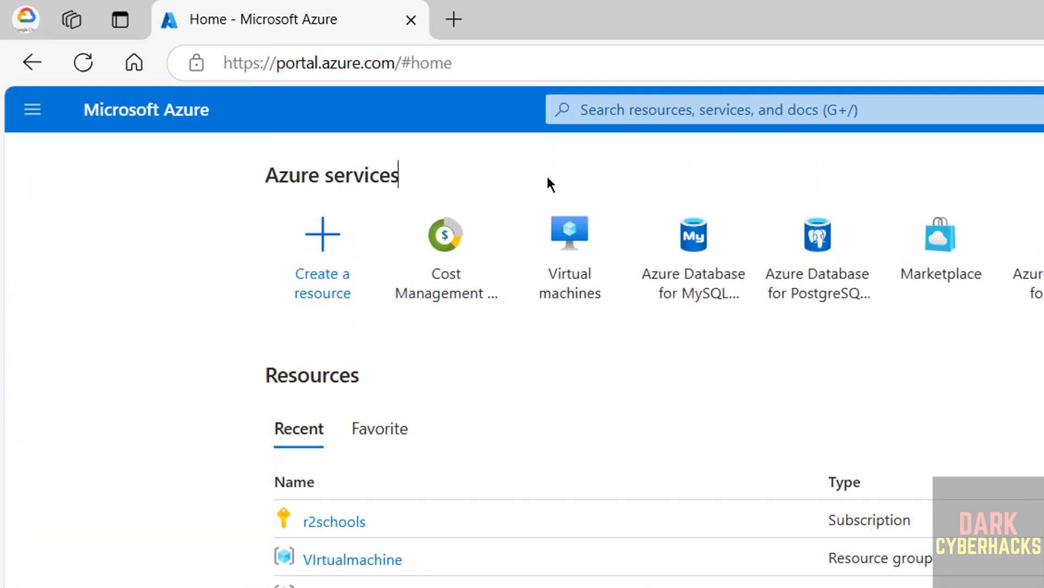
pyautogui.click(662, 116)
pyautogui.write('v')
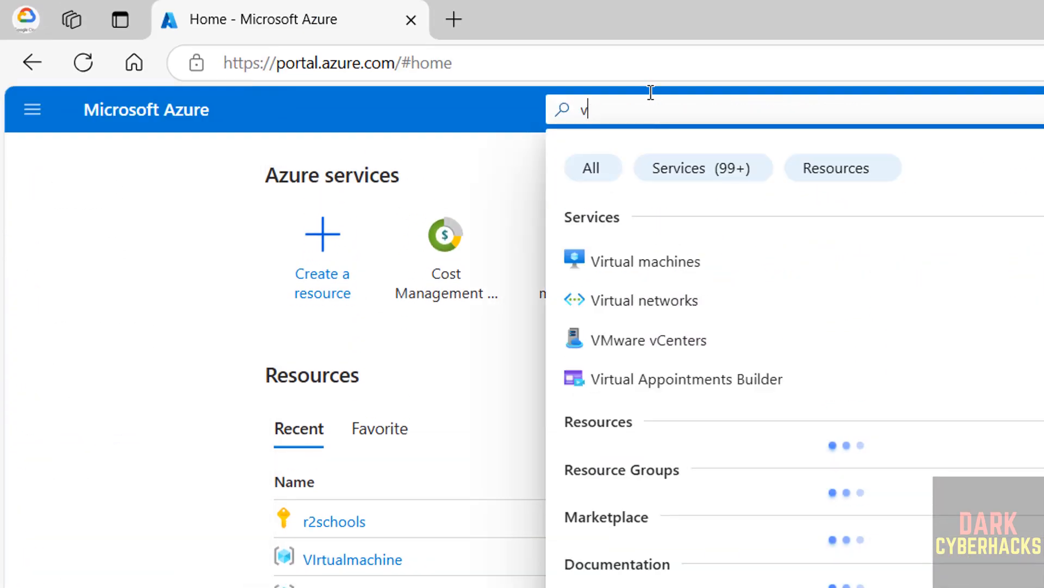
pyautogui.write('irtual')
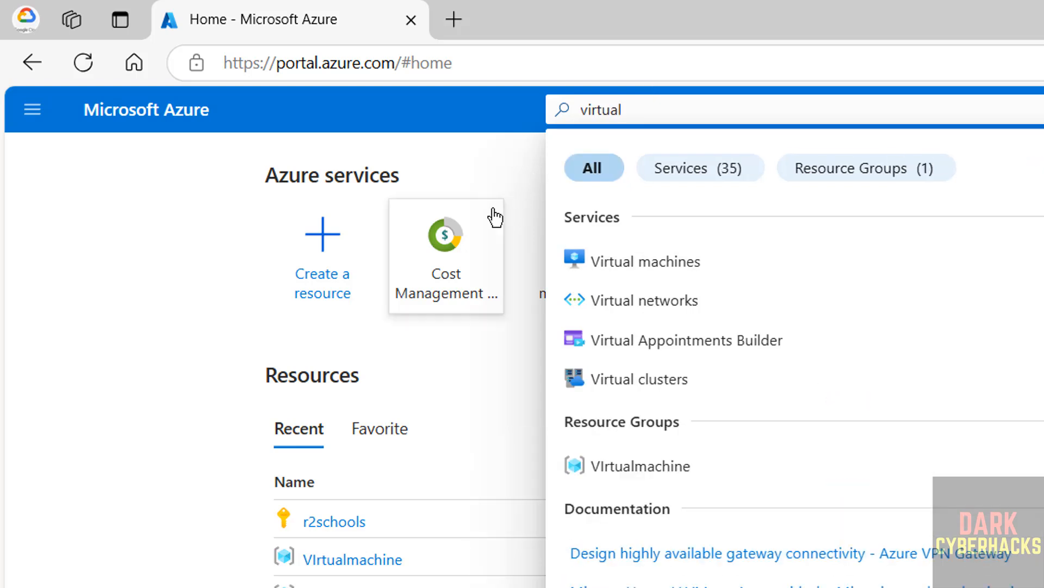
pyautogui.click(658, 264)
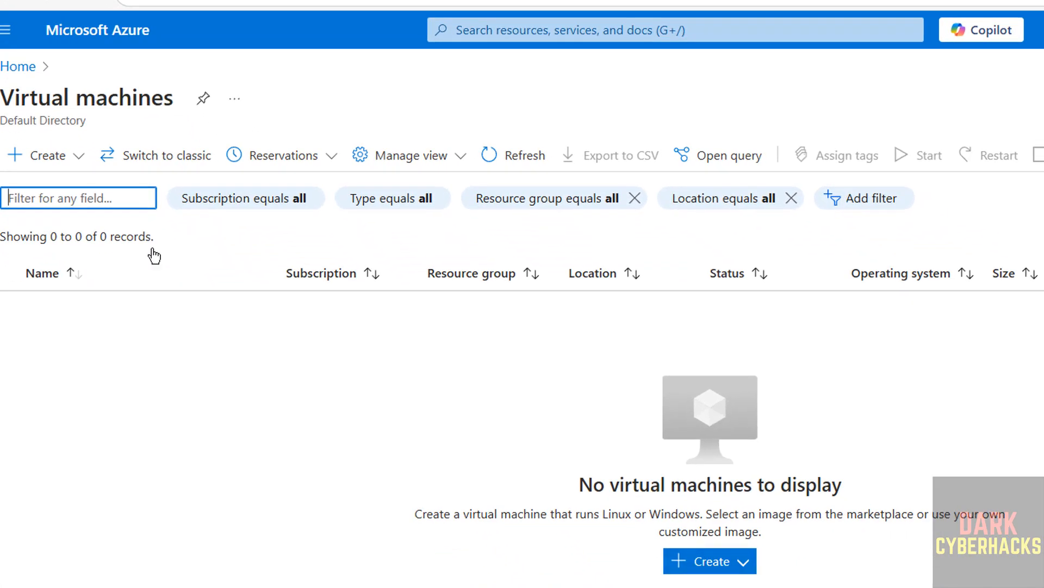
# Start creating an Azure virtual machine under the r2schools subscription and choose the VIrtualmachine resource group.
pyautogui.click(80, 156)
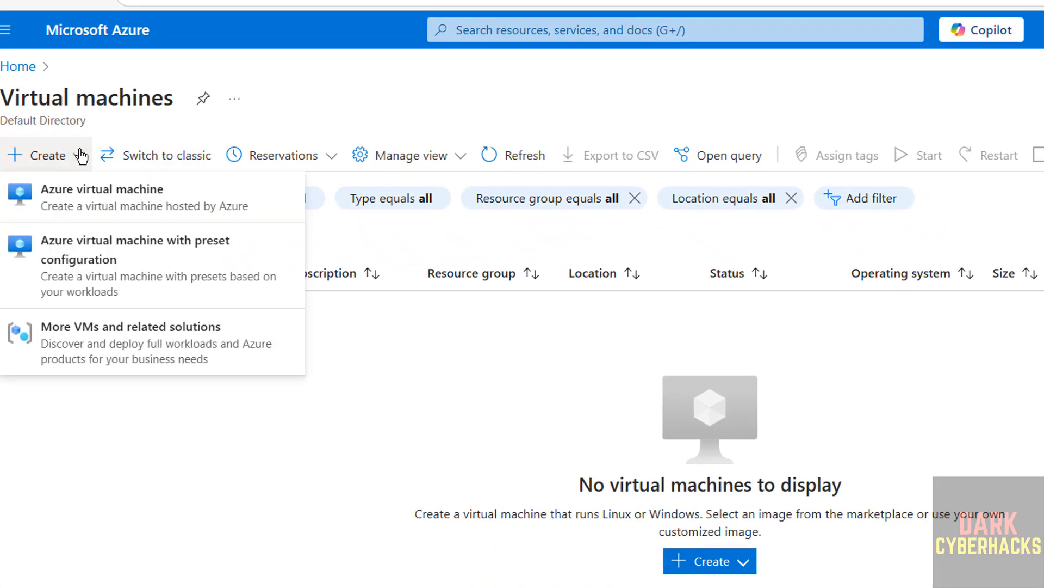
pyautogui.click(88, 205)
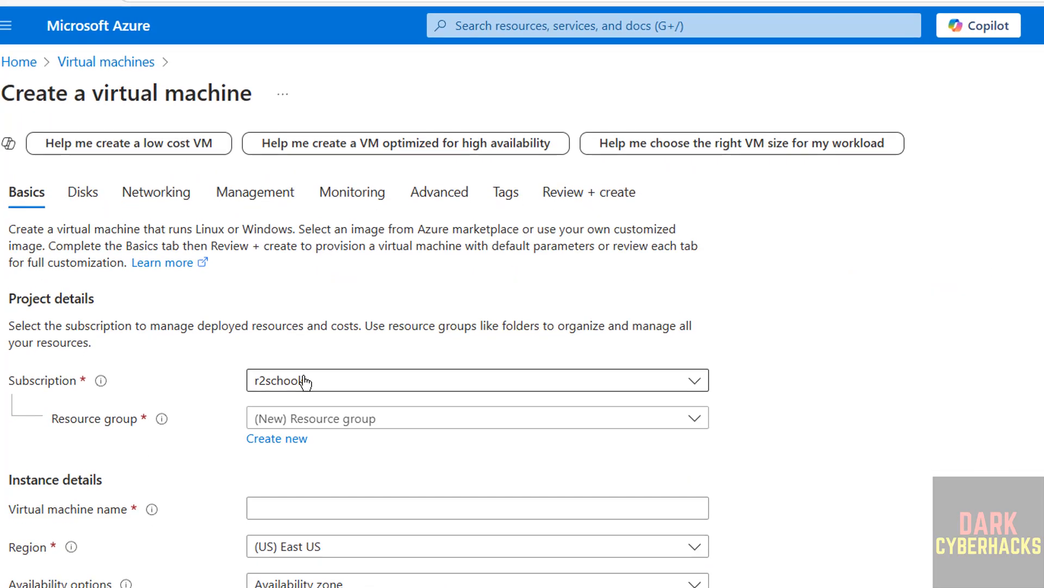
pyautogui.click(303, 380)
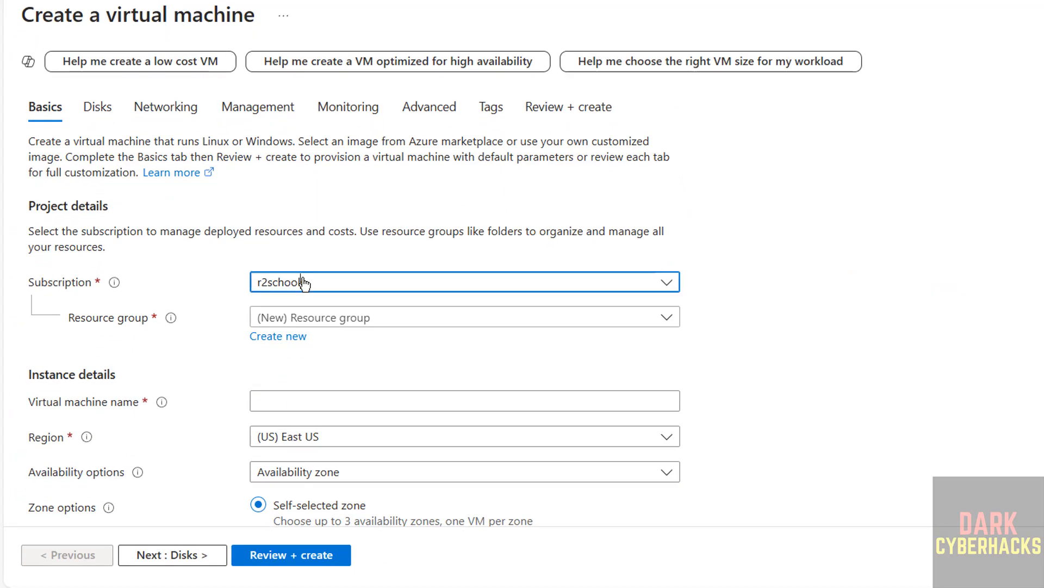
pyautogui.click(304, 381)
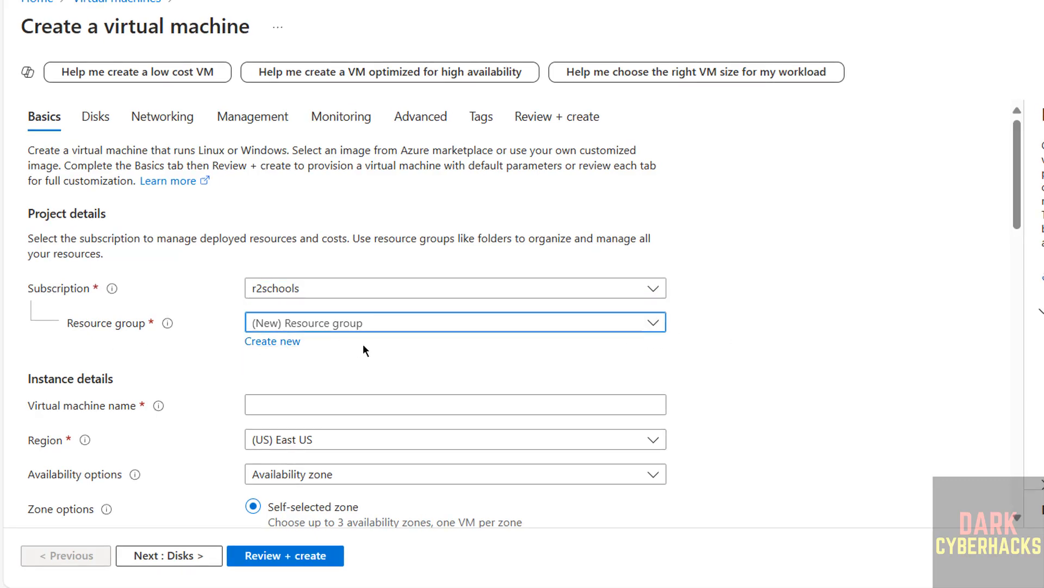
pyautogui.write('VIrtualmachine')
# Name the virtual machine azkali2024vm.
pyautogui.click(294, 403)
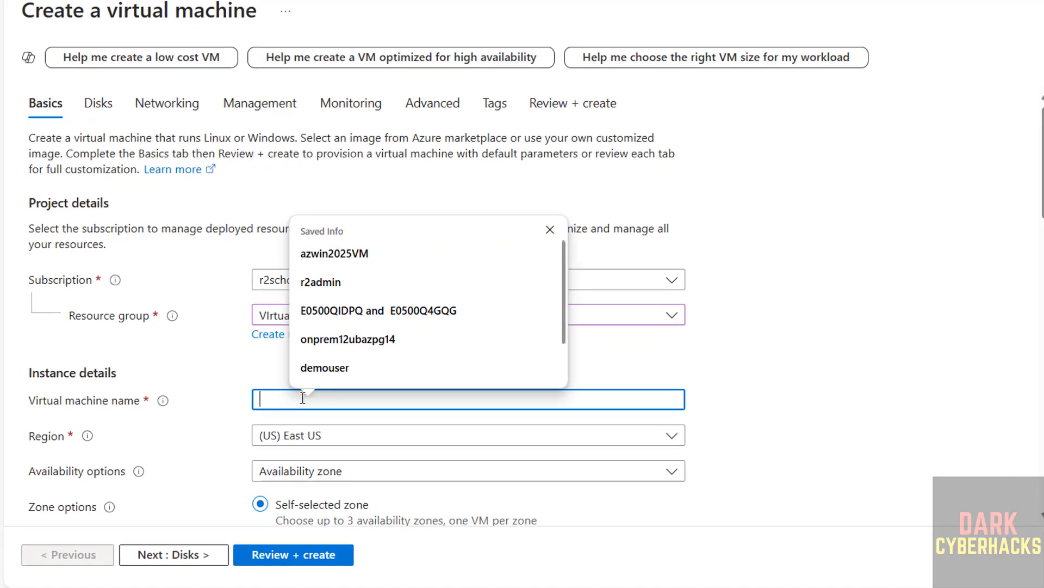
pyautogui.write('azkal')
pyautogui.write('i')
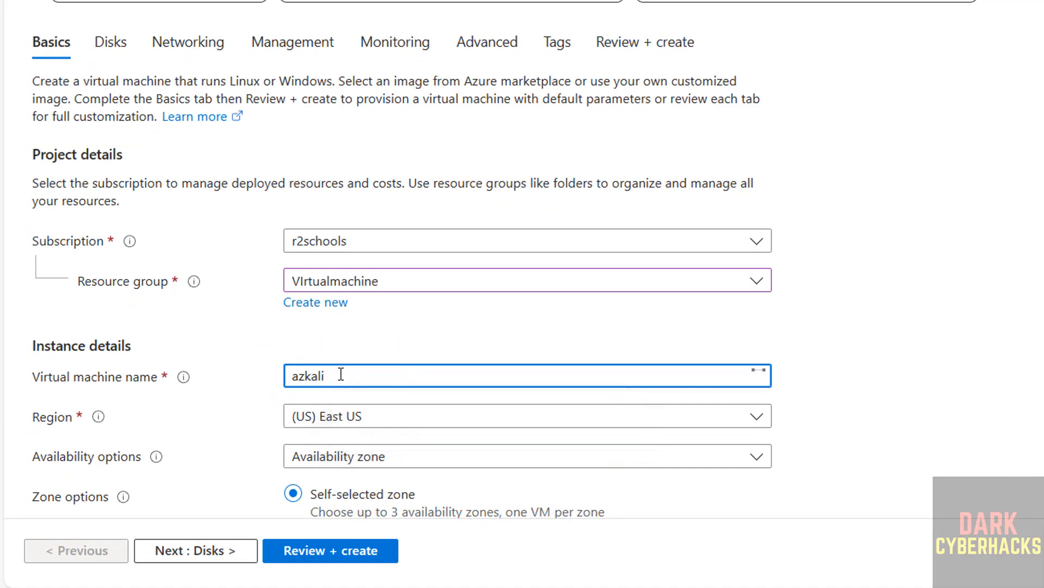
pyautogui.write('2024vm')
pyautogui.doubleClick(341, 375)
pyautogui.click(709, 326)
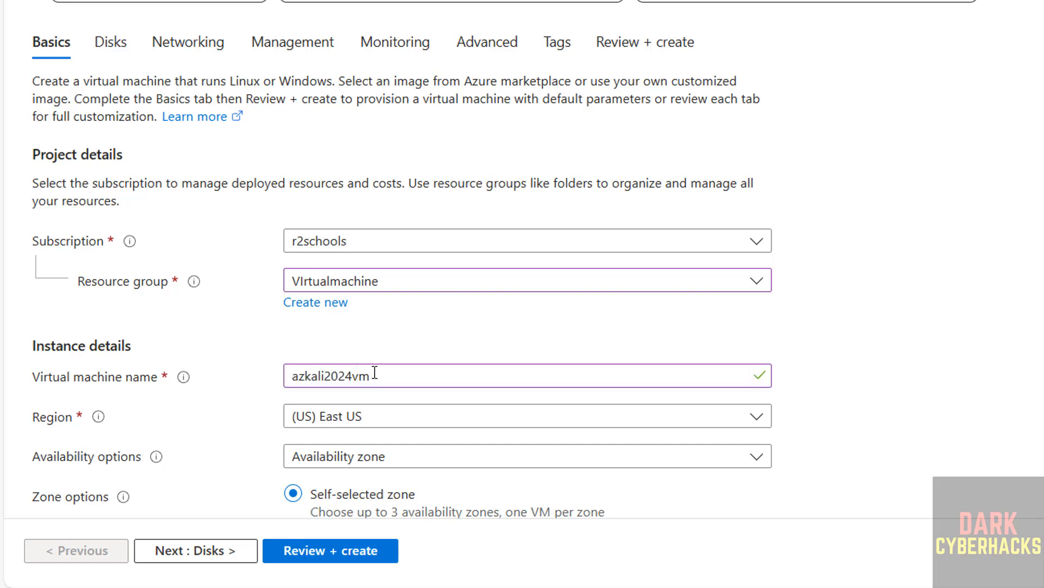
# Set the region to (US) South Central US and keep Availability zone as the availability option.
pyautogui.scroll(-5, 422, 364)
pyautogui.click(383, 115)
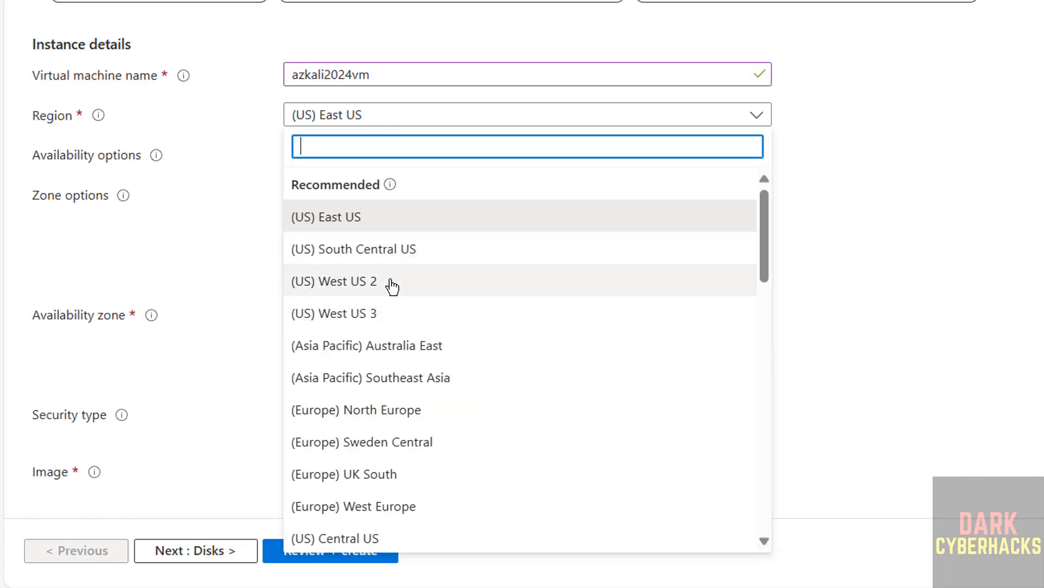
pyautogui.click(404, 259)
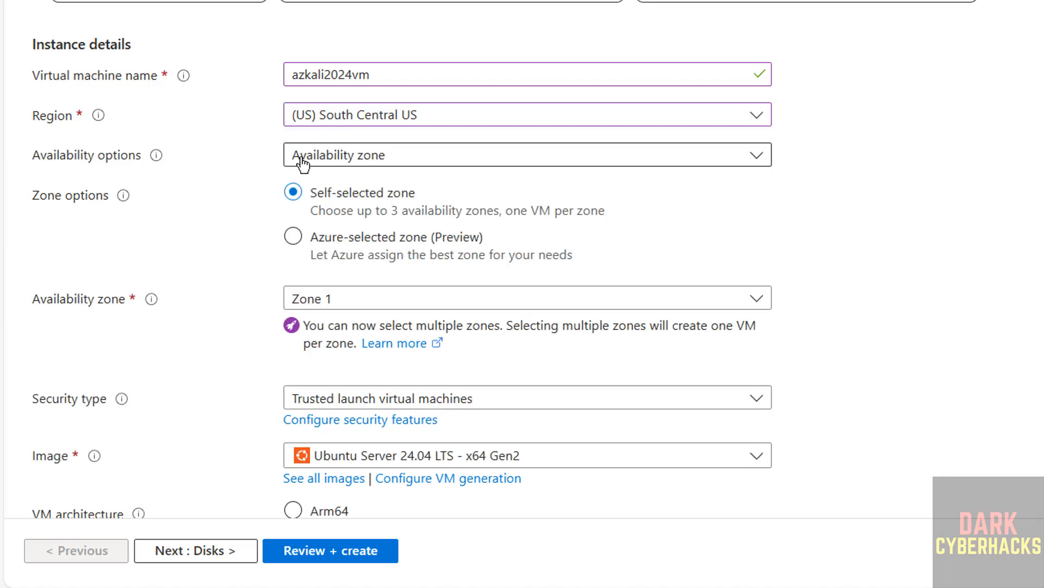
pyautogui.click(321, 155)
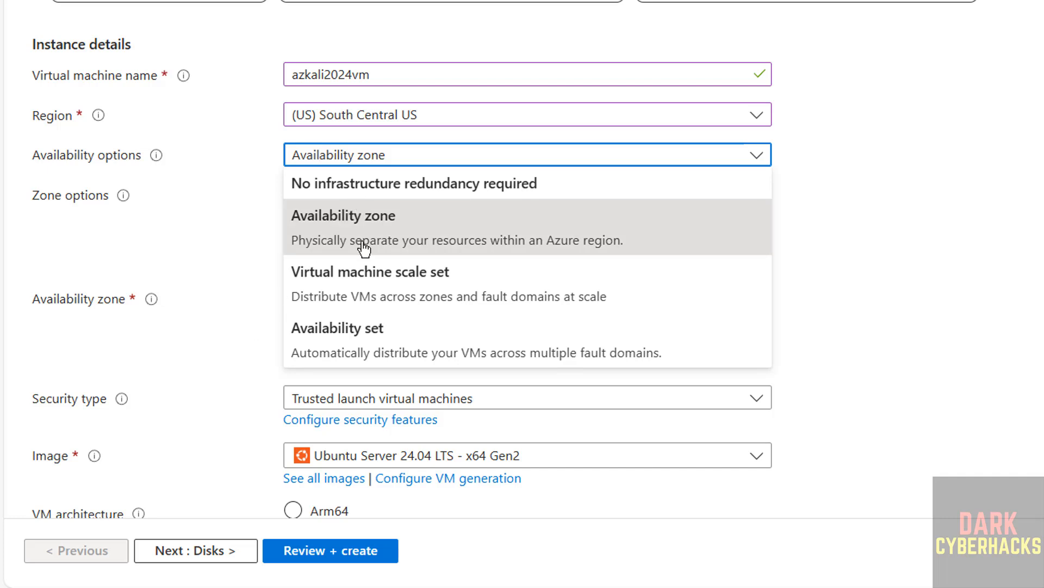
pyautogui.click(228, 227)
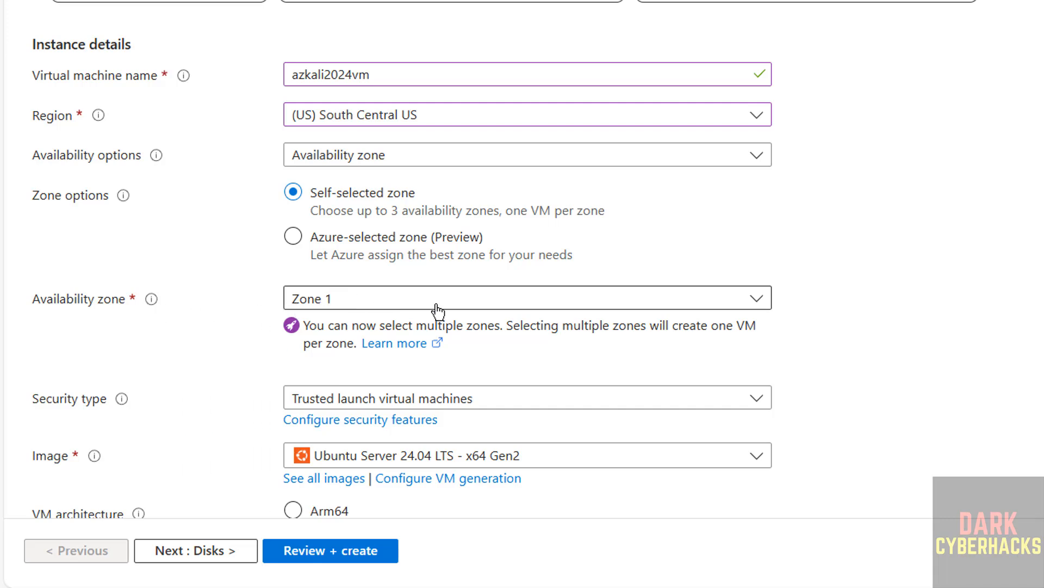
# Set the virtual machine's security type to Standard.
pyautogui.scroll(-3, 201, 327)
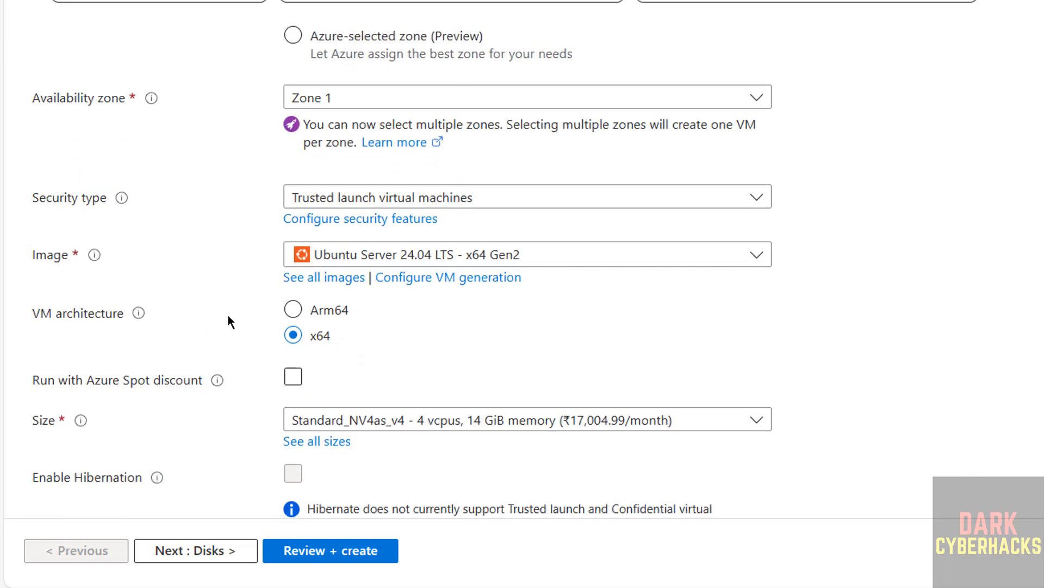
pyautogui.click(383, 203)
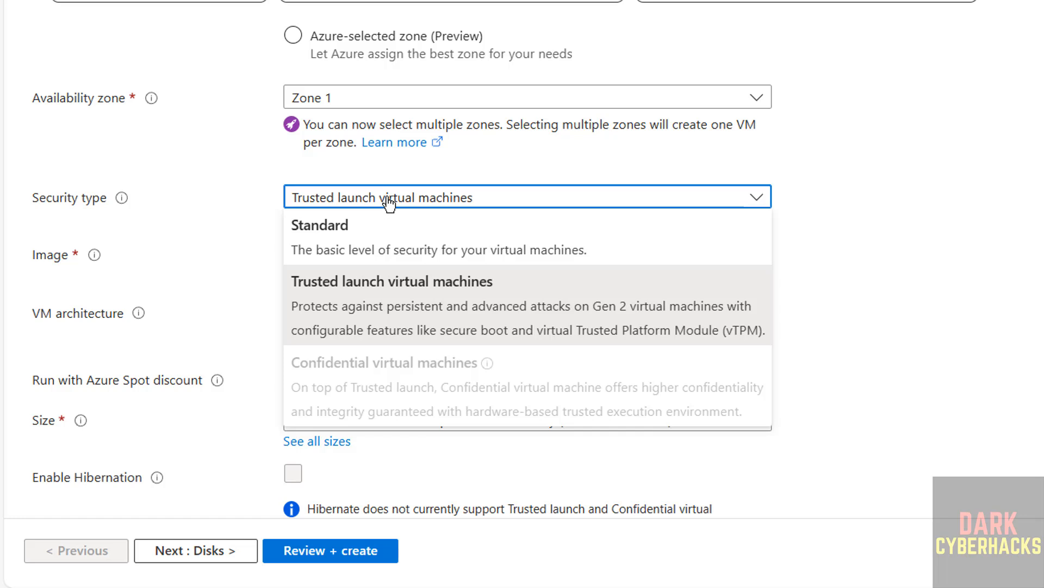
pyautogui.click(373, 221)
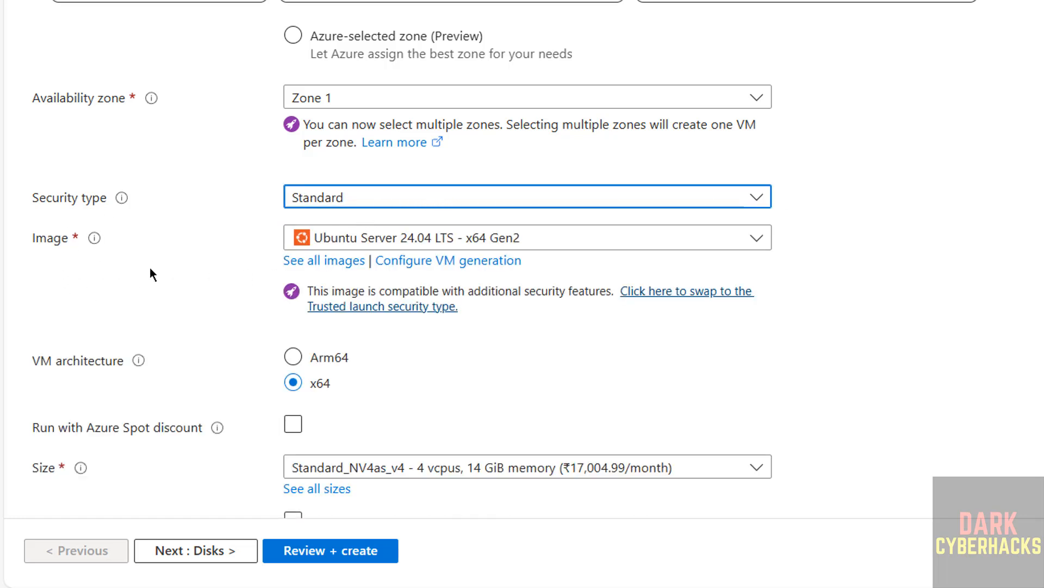
pyautogui.click(389, 238)
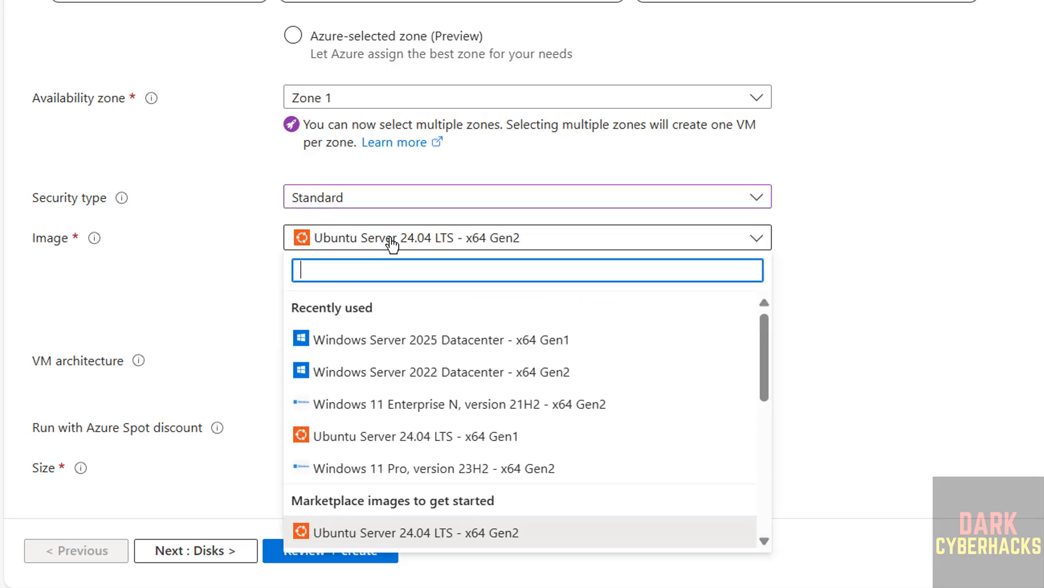
pyautogui.click(391, 242)
pyautogui.click(391, 241)
pyautogui.scroll(-5, 408, 440)
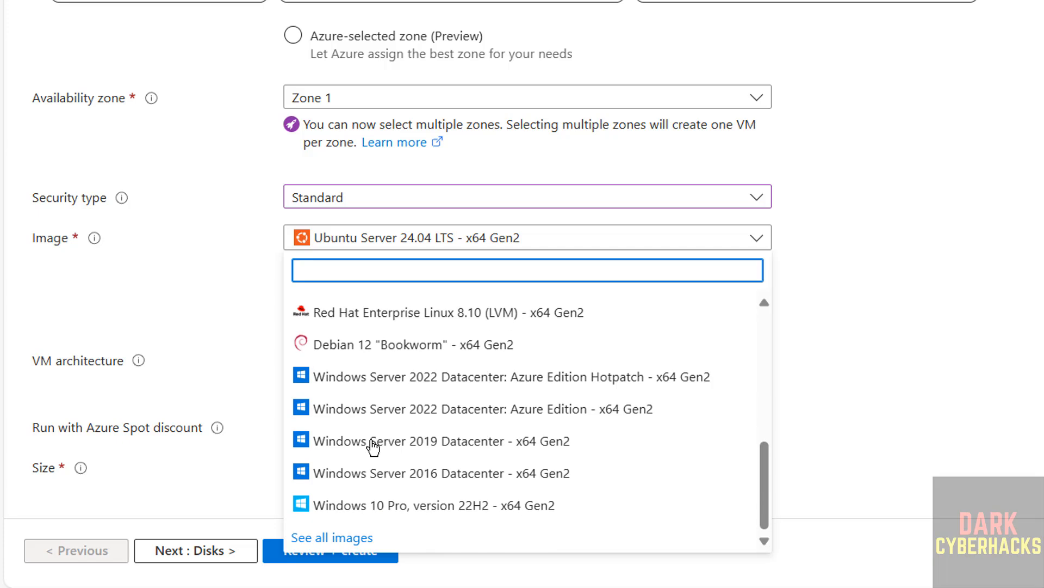
pyautogui.scroll(5, 414, 451)
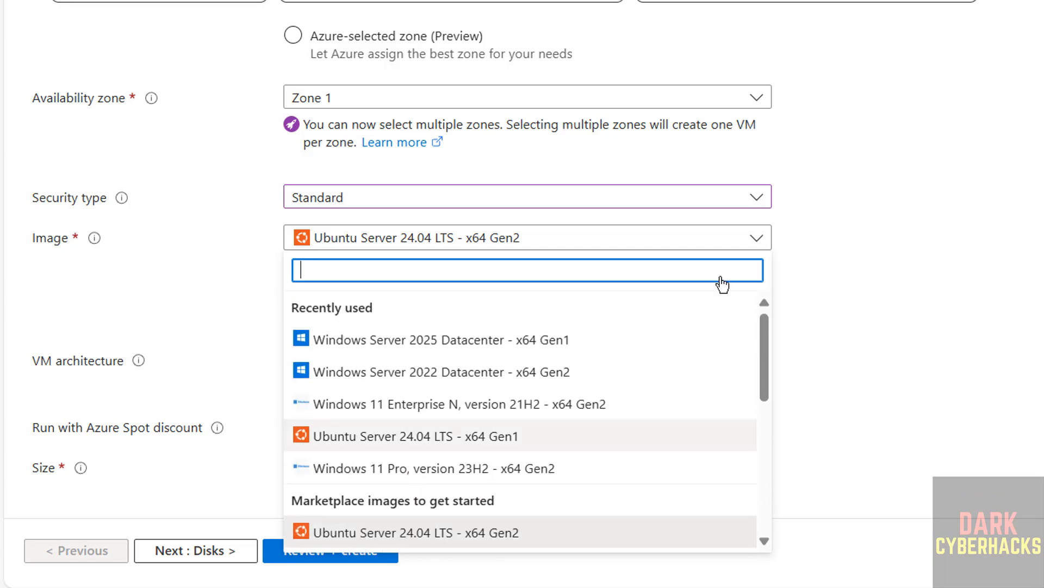
pyautogui.click(886, 194)
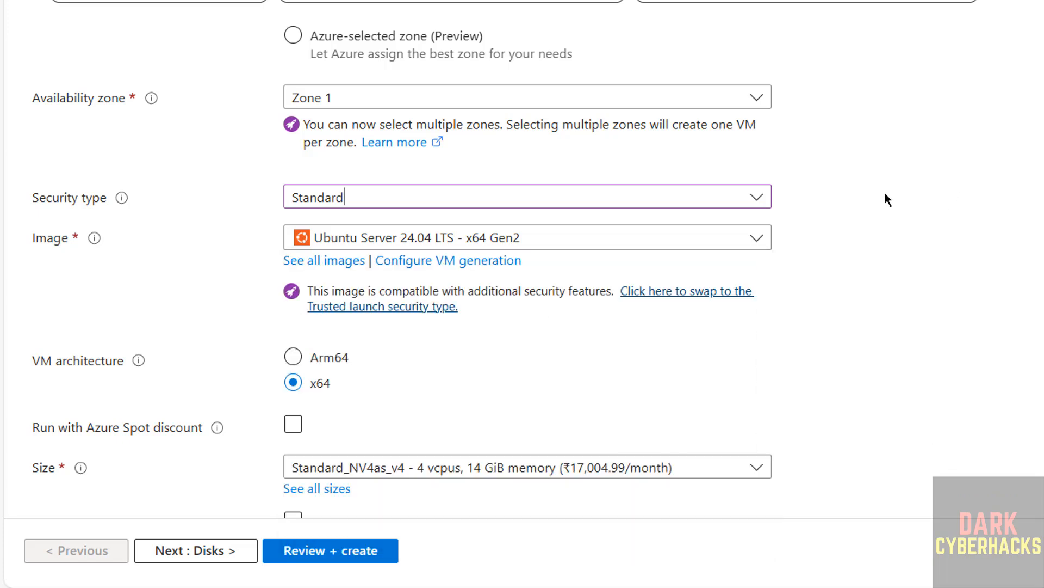
# Search all marketplace images for "kali" and choose Kali 2024.3 - x64 Gen 2 from the Kali Linux publisher's offer.
pyautogui.click(330, 261)
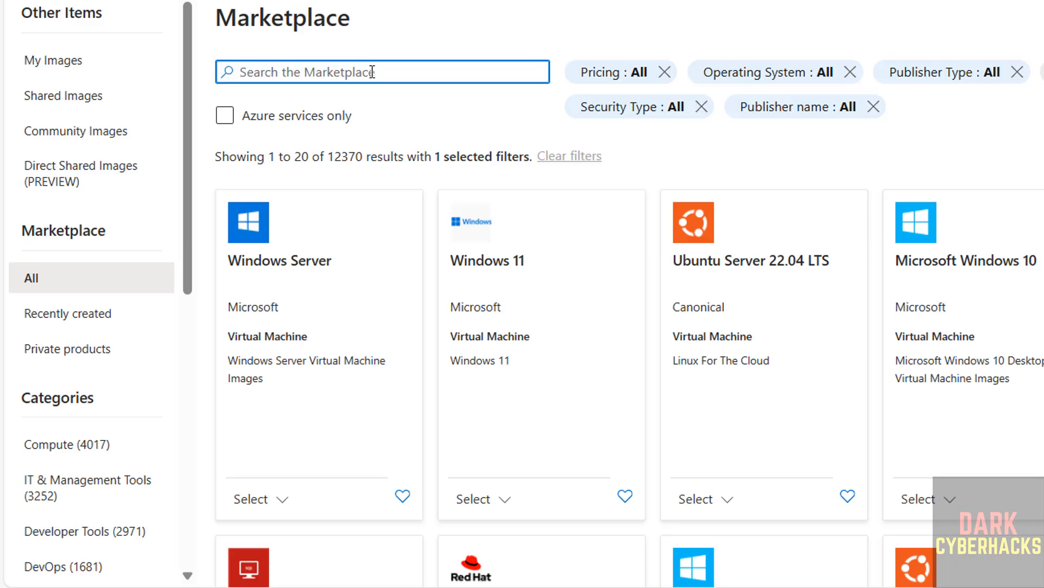
pyautogui.write('kali')
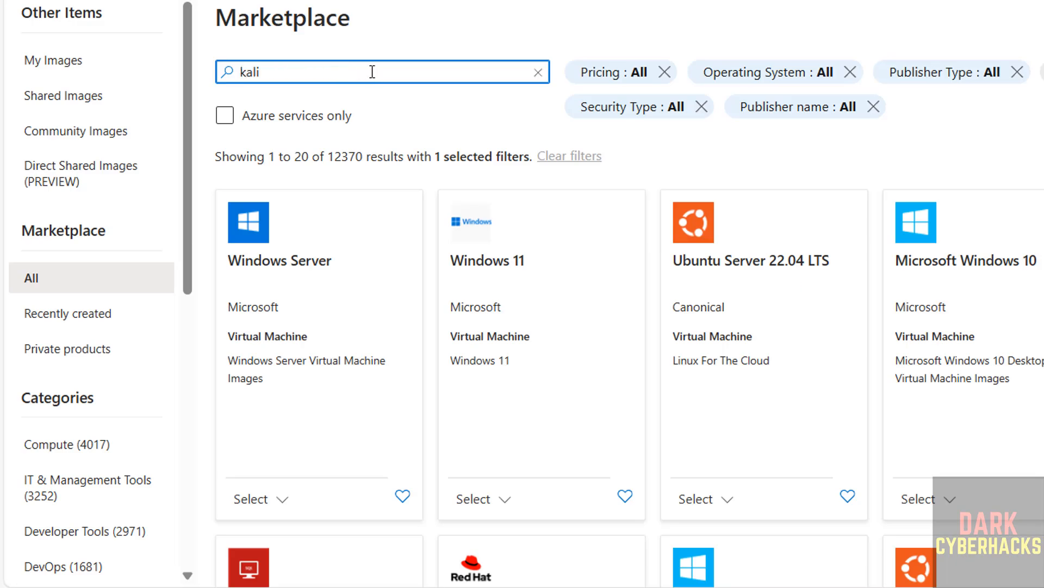
pyautogui.press('Return')
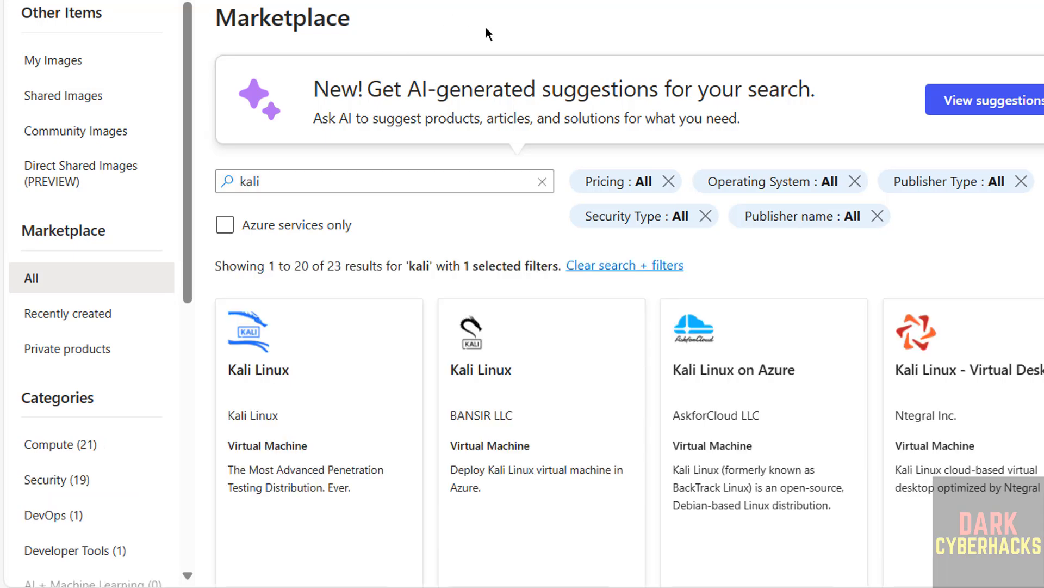
pyautogui.scroll(-3, 495, 229)
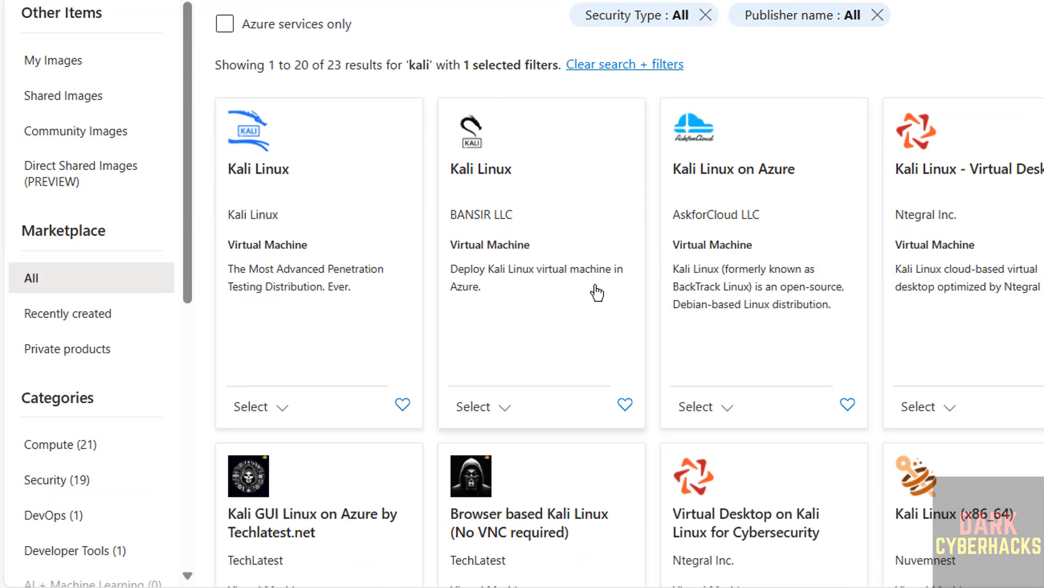
pyautogui.click(282, 407)
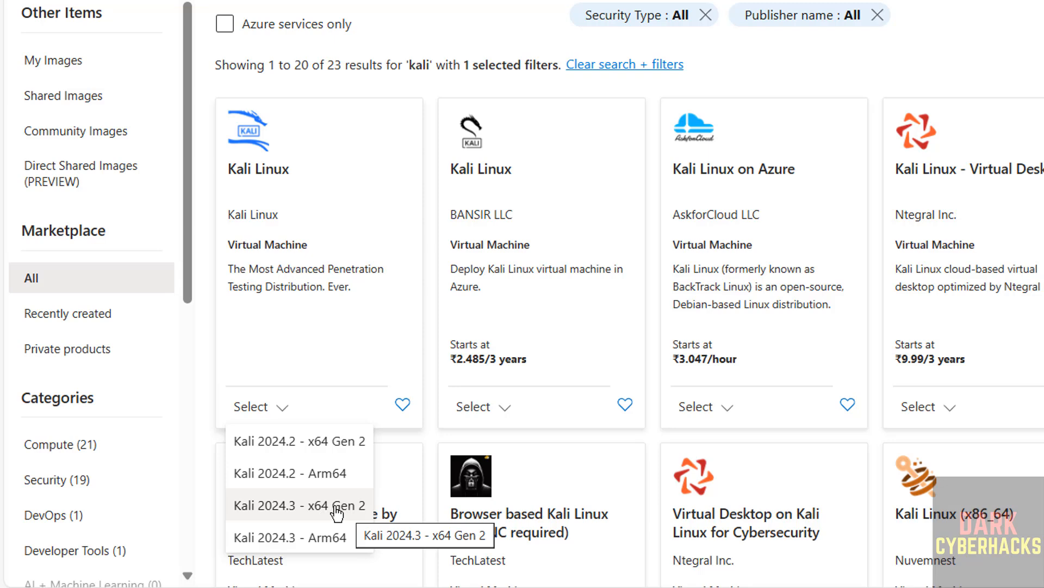
pyautogui.click(286, 405)
pyautogui.click(282, 403)
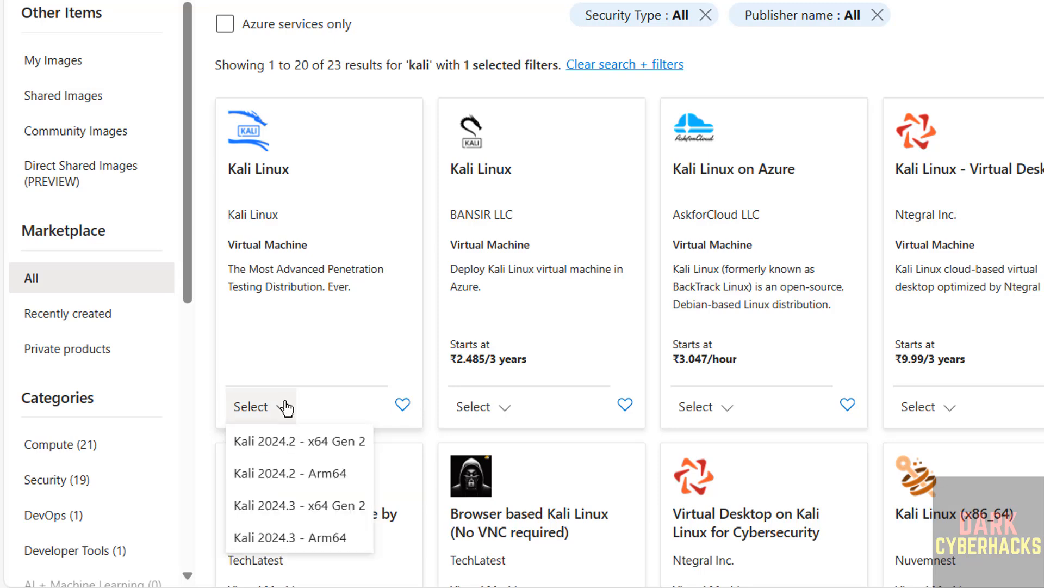
pyautogui.click(310, 501)
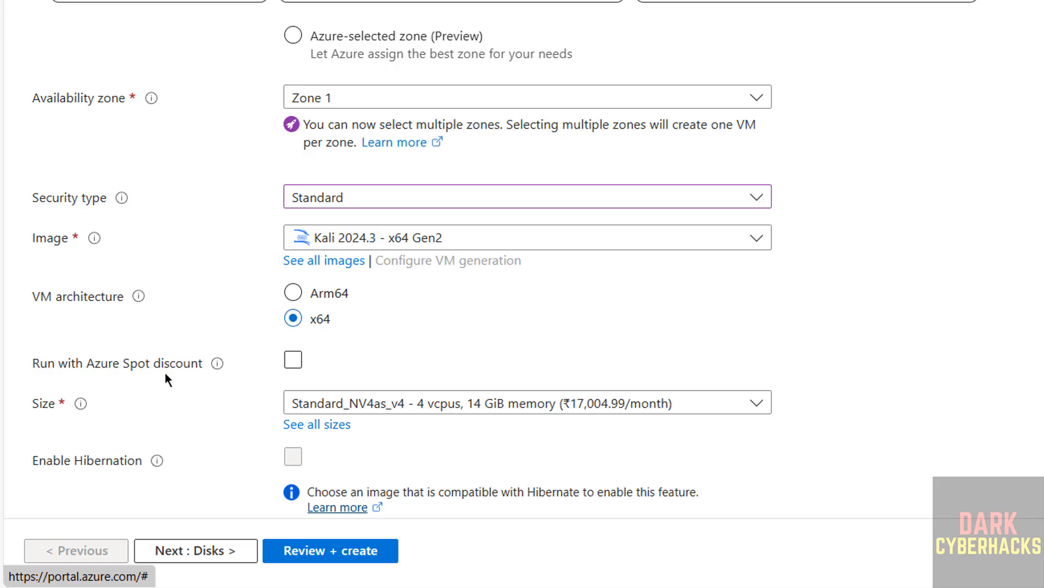
# Set the virtual machine size to DC1s_v2 from the DC-Series in the full list of sizes.
pyautogui.scroll(-5, 141, 404)
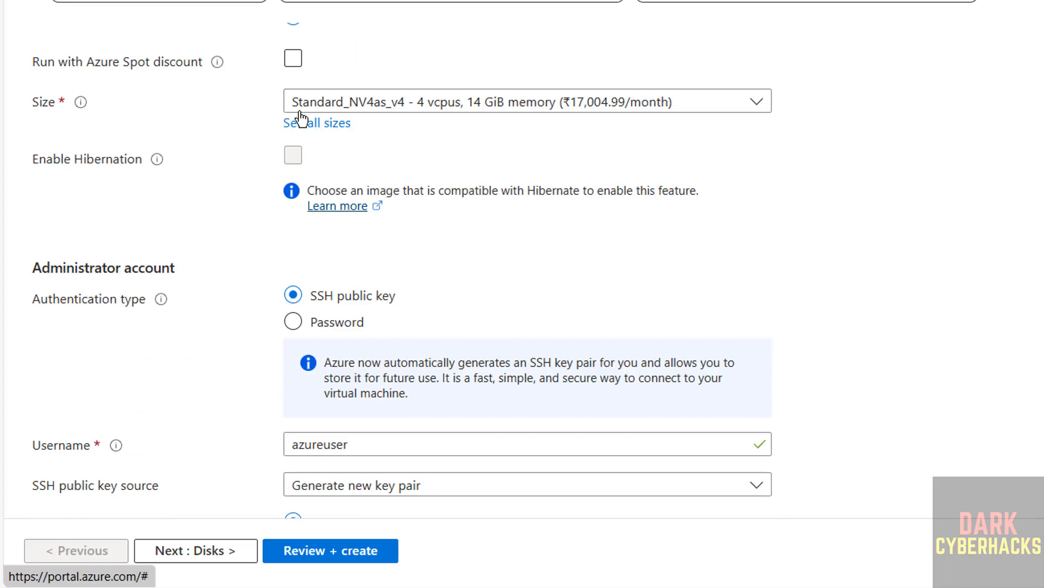
pyautogui.click(396, 110)
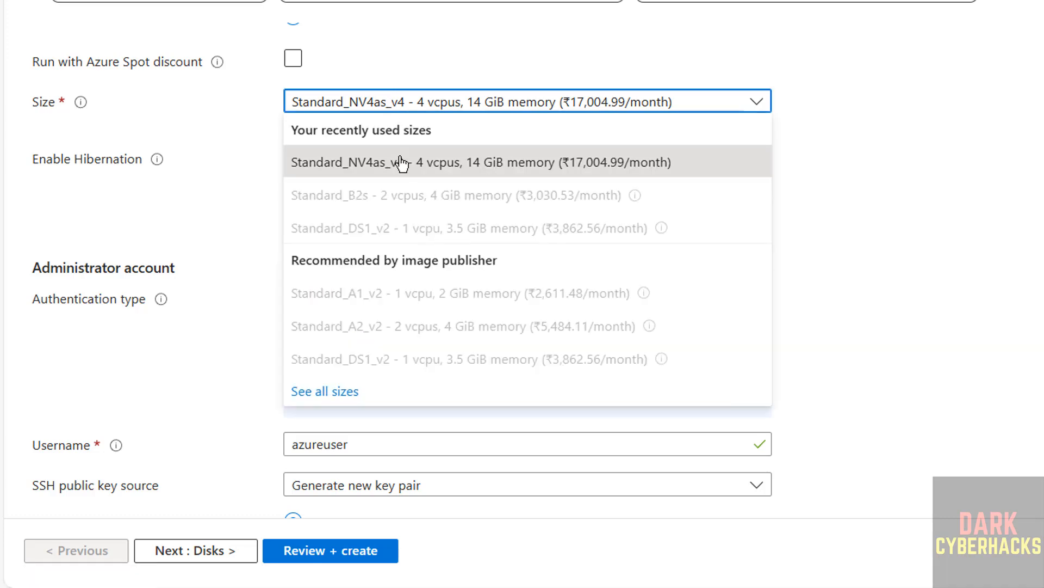
pyautogui.click(334, 395)
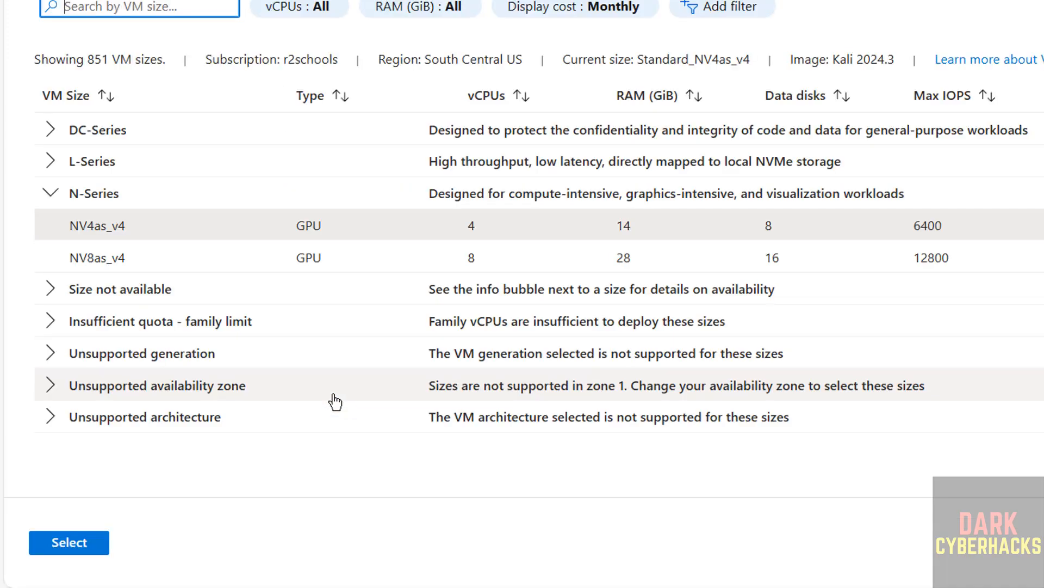
pyautogui.click(66, 130)
pyautogui.click(142, 158)
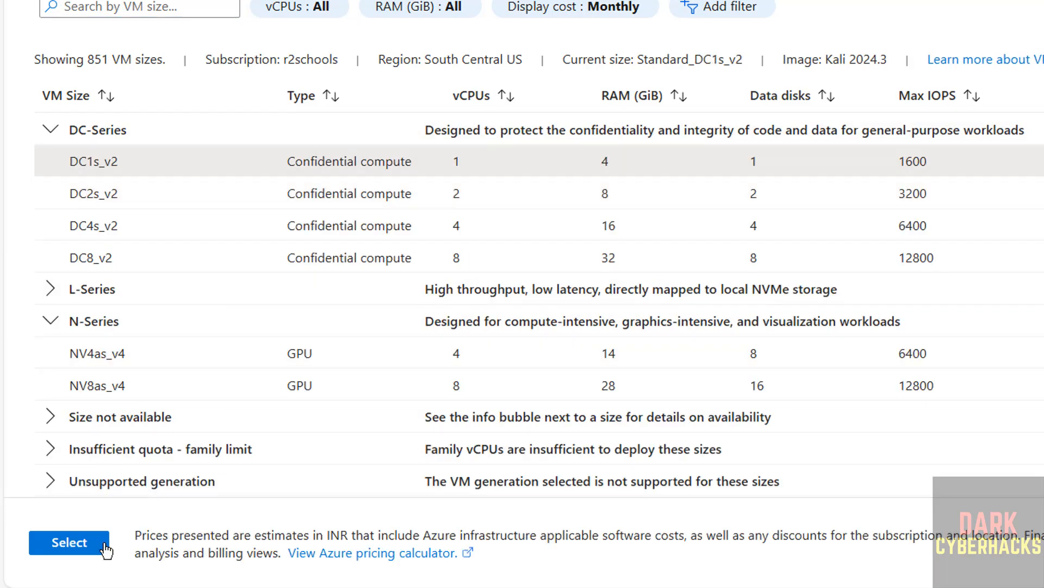
pyautogui.click(104, 547)
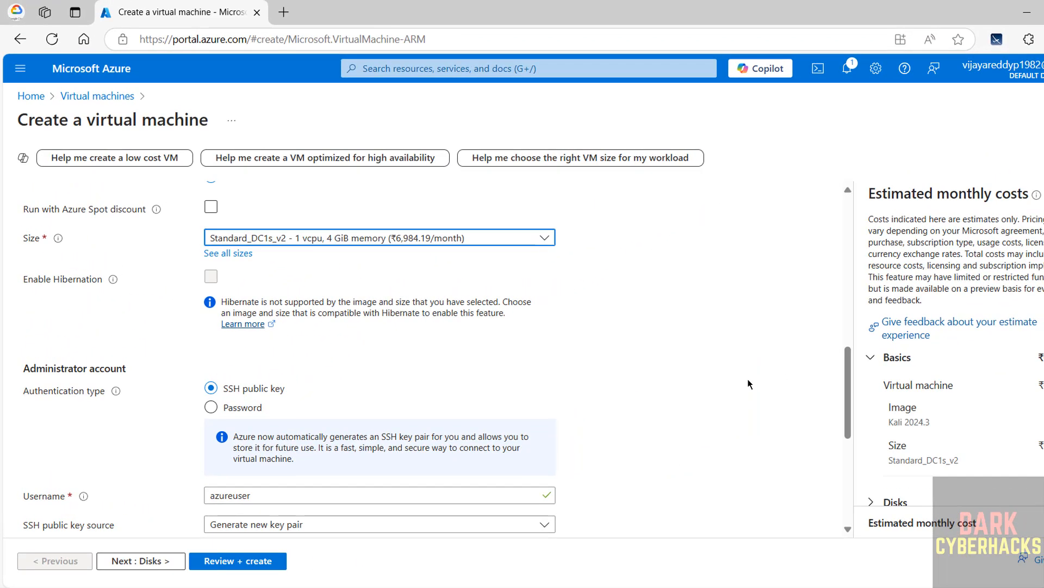
# Switch the administrator account to password authentication and set its username to demouser.
pyautogui.scroll(-3, 59, 335)
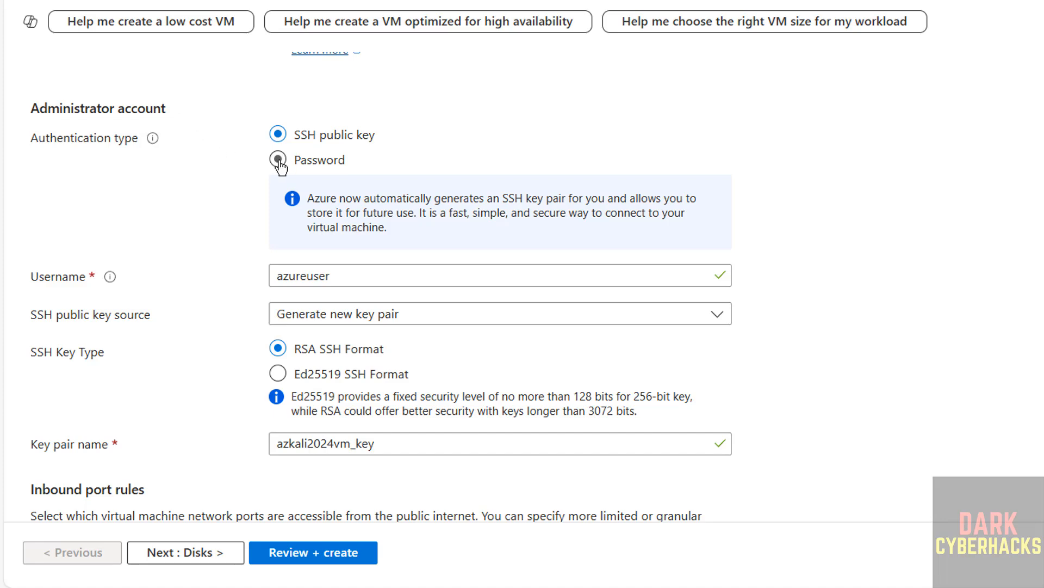
pyautogui.click(278, 160)
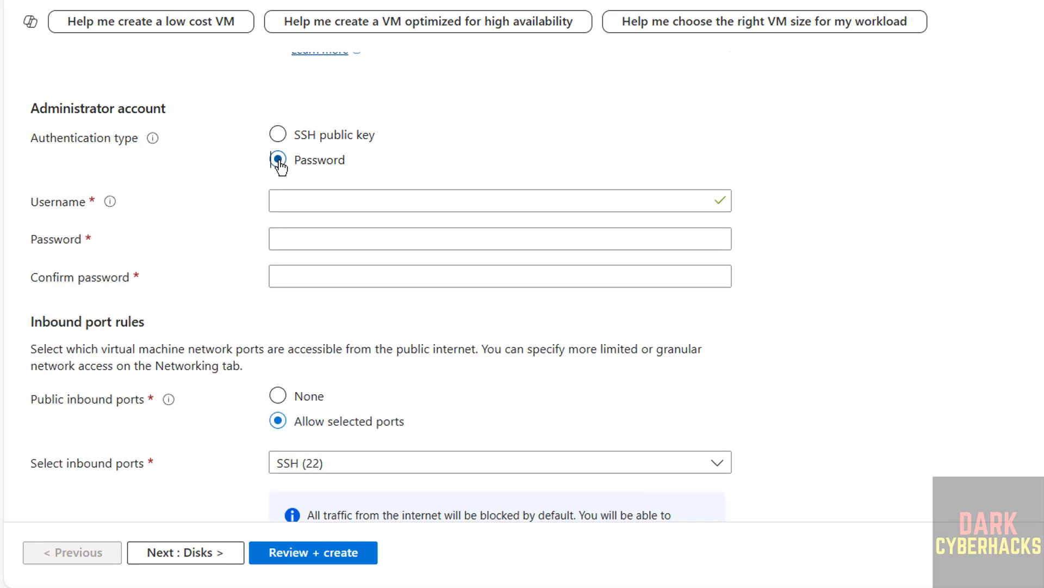
pyautogui.click(300, 195)
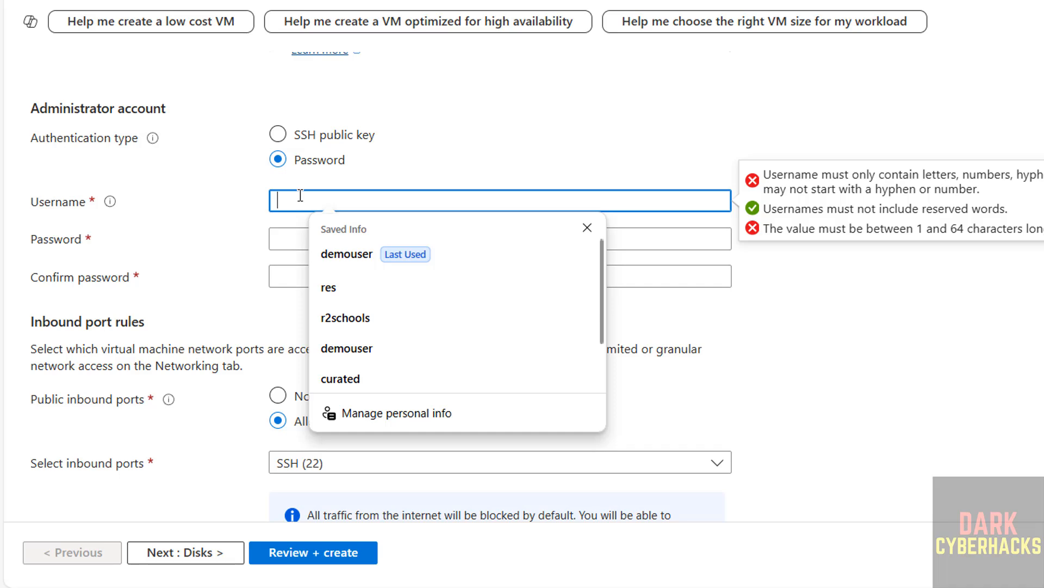
pyautogui.write('dem')
pyautogui.press('Tab')
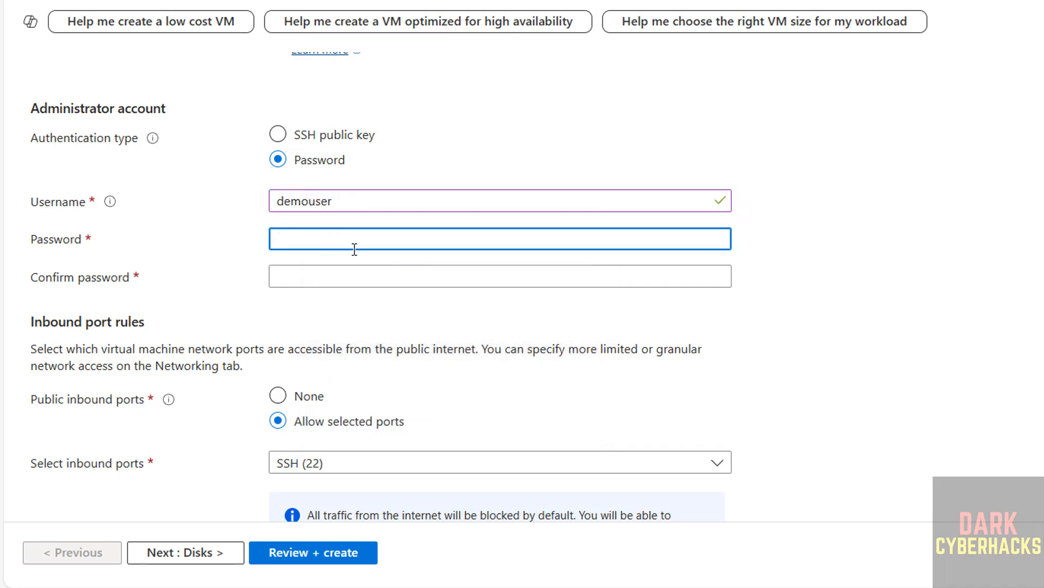
# Enter a password for the administrator account and repeat it as the confirmation.
pyautogui.write('•••••••••')
pyautogui.press('Tab')
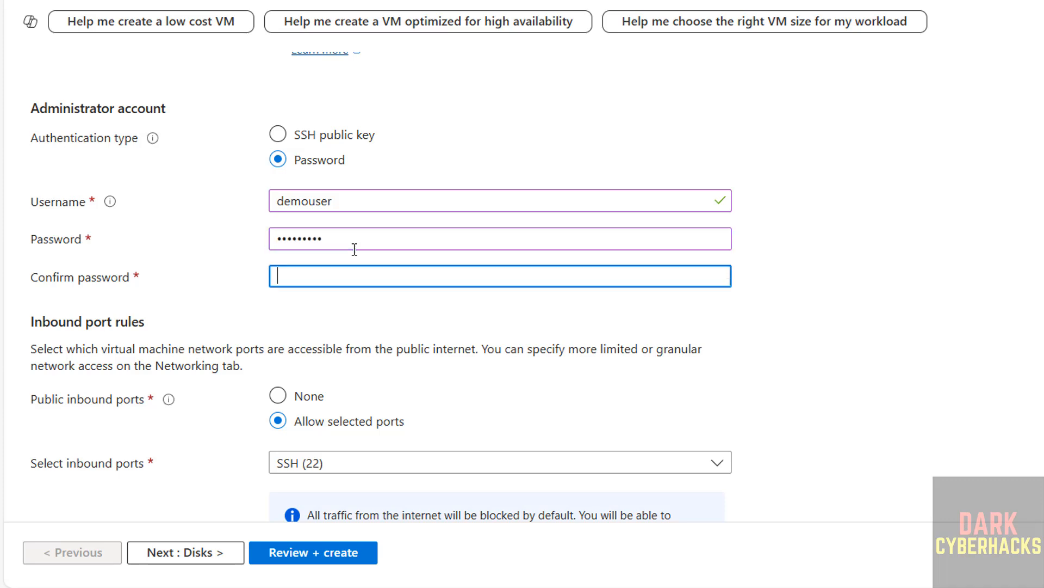
pyautogui.write('•••••')
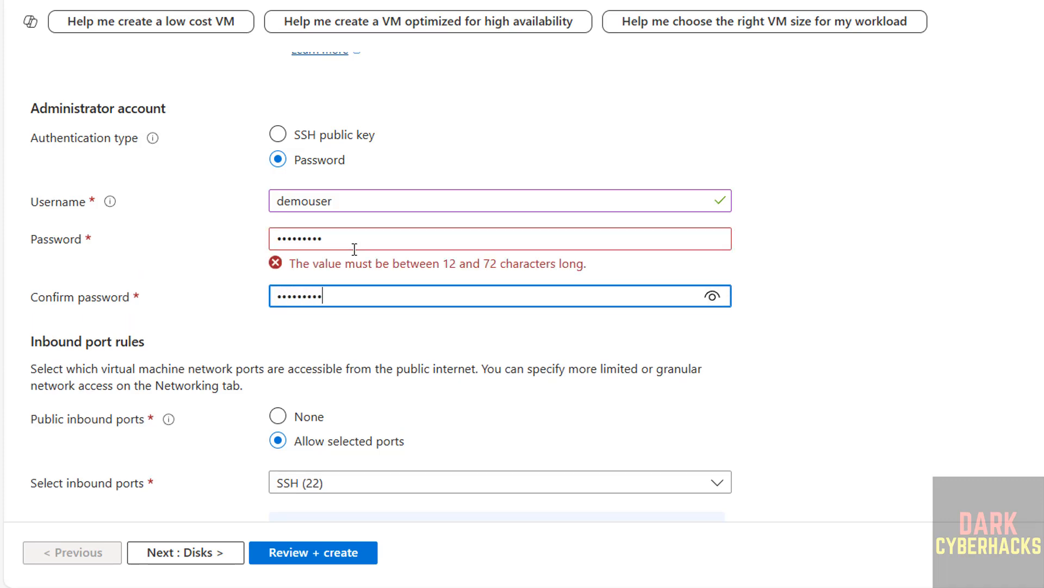
pyautogui.write('••••')
pyautogui.press('Tab')
# Replace the administrator account's password and its confirmation with a matching password of at least 12 characters.
pyautogui.doubleClick(379, 230)
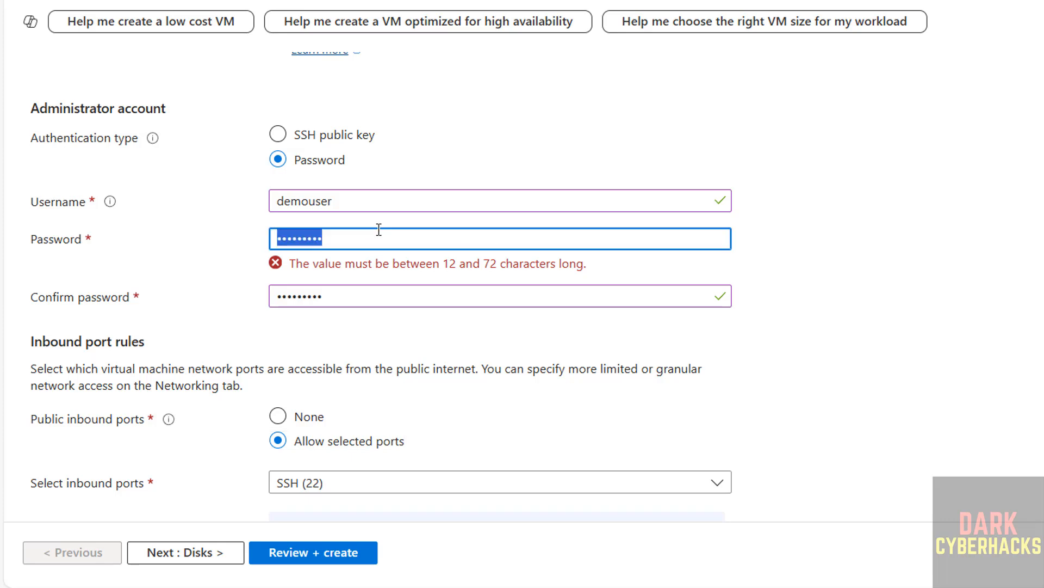
pyautogui.click(379, 229)
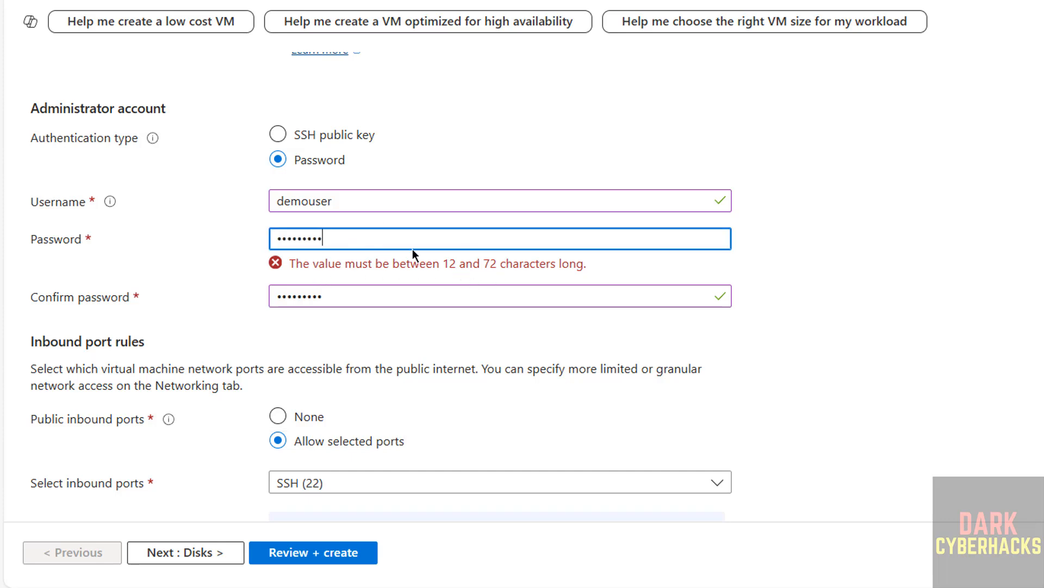
pyautogui.moveTo(327, 238); pyautogui.dragTo(267, 240)
pyautogui.write('•••••••••')
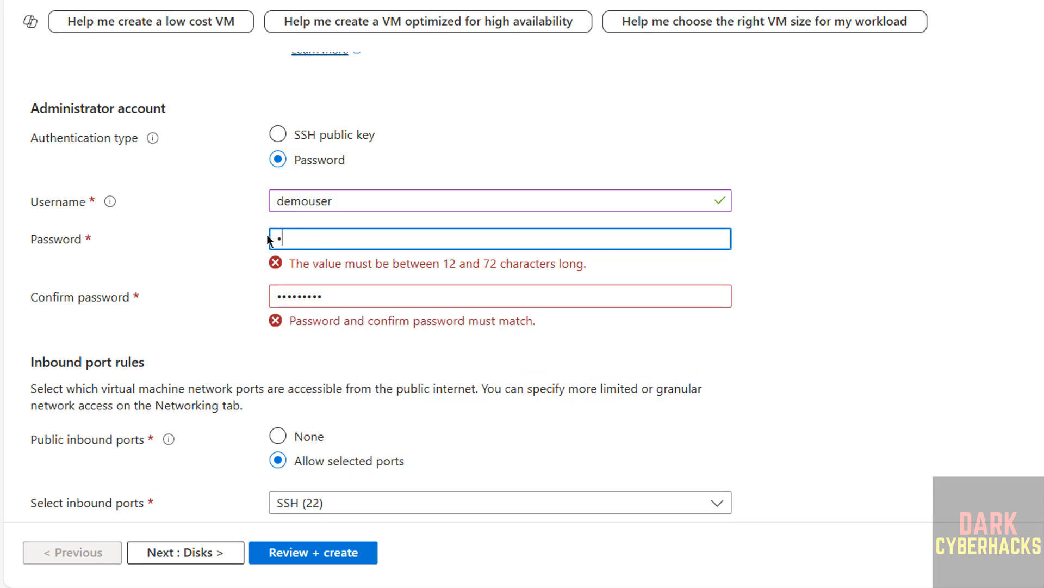
pyautogui.write('••')
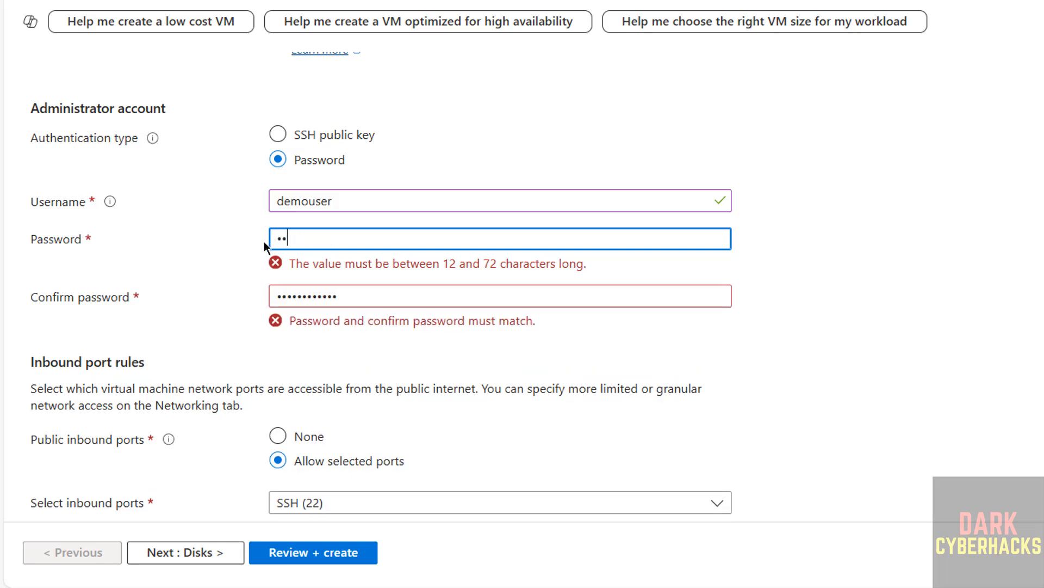
pyautogui.write('••••••••')
pyautogui.press('Tab')
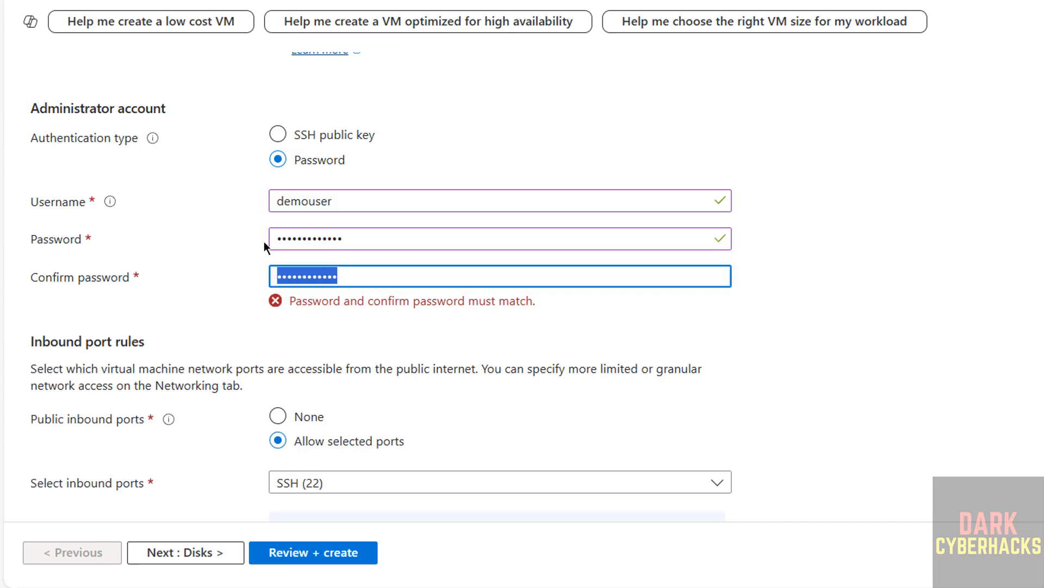
pyautogui.write('•••••••••••••')
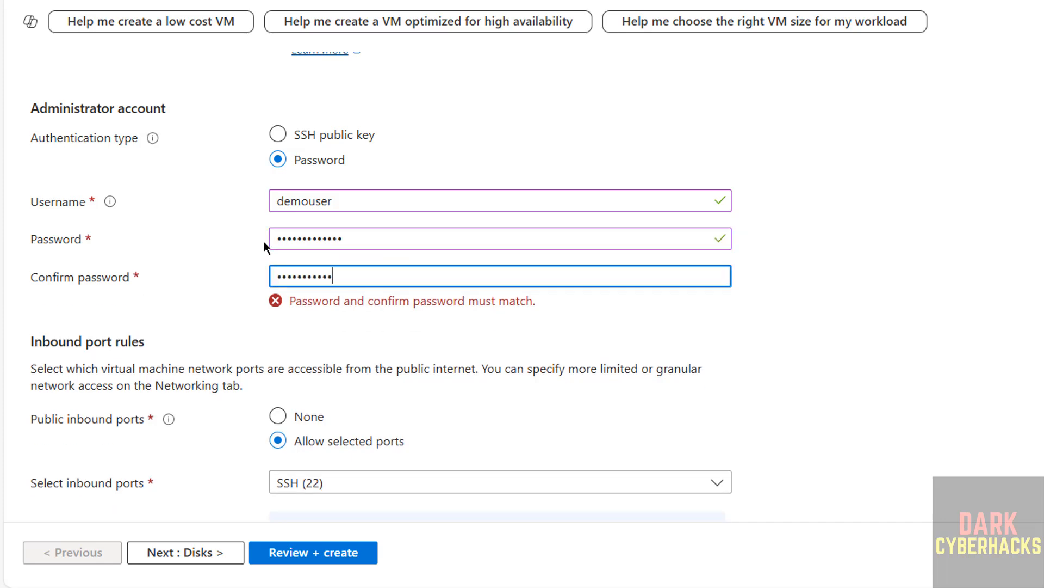
pyautogui.press('Tab')
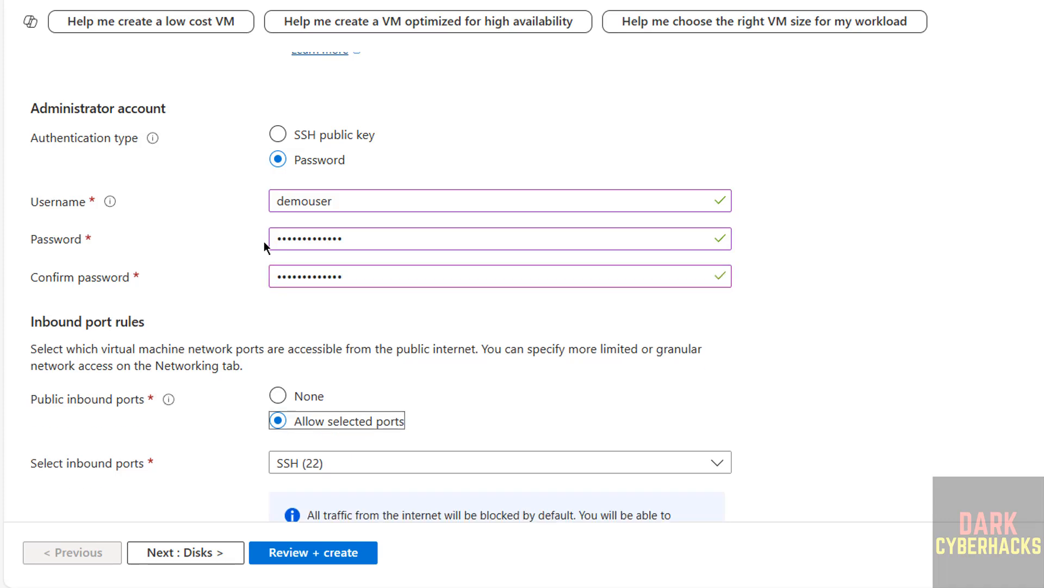
# Allow HTTP (80) and HTTPS (443) as public inbound ports in addition to SSH (22).
pyautogui.scroll(-1, 514, 336)
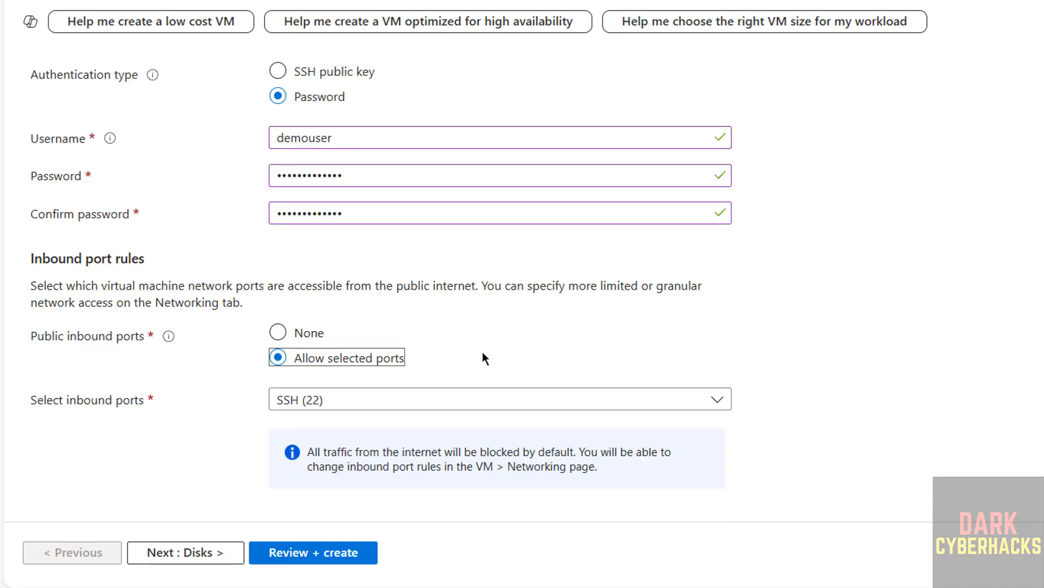
pyautogui.click(300, 403)
pyautogui.click(285, 426)
pyautogui.click(285, 456)
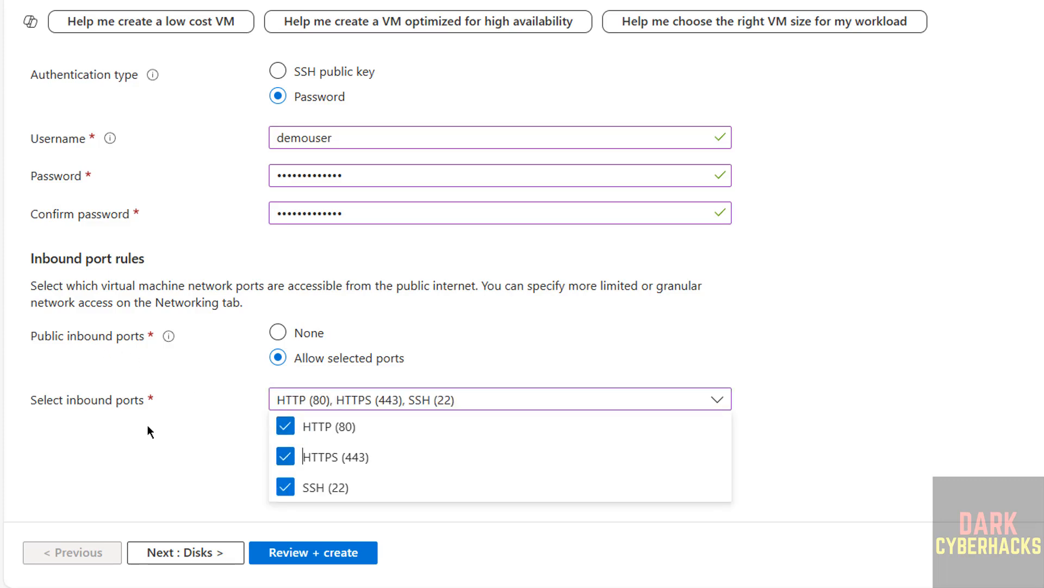
pyautogui.click(149, 431)
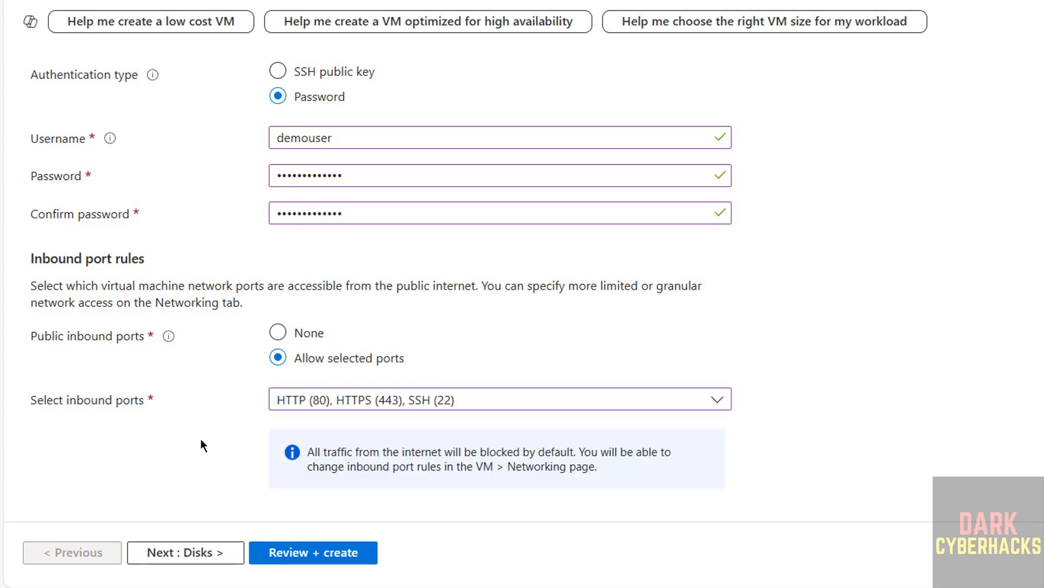
# Keep the image default OS disk size of 40 GiB and set the OS disk type to locally-redundant Standard SSD.
pyautogui.click(177, 552)
pyautogui.scroll(-4, 67, 161)
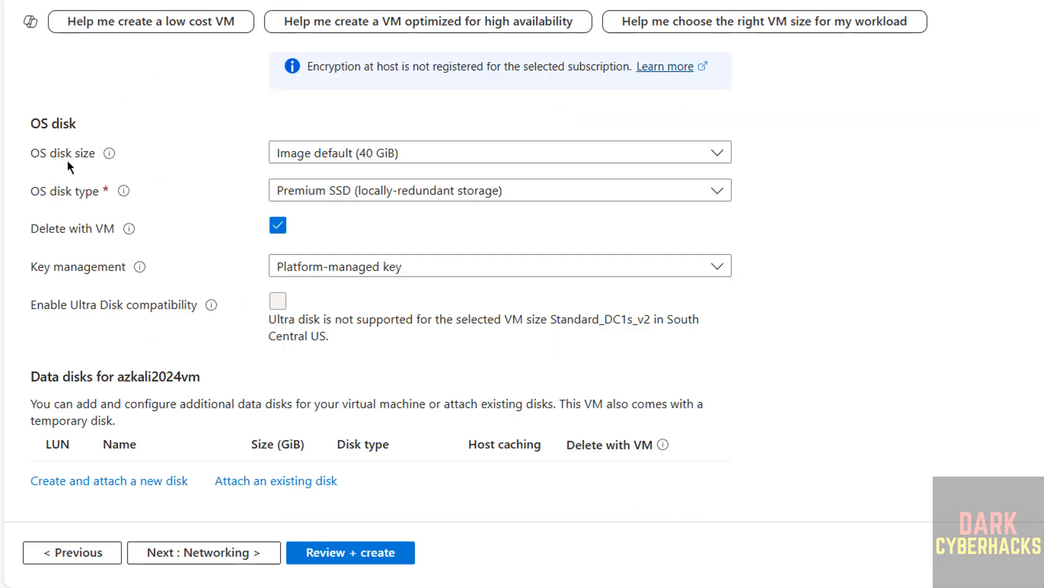
pyautogui.click(354, 158)
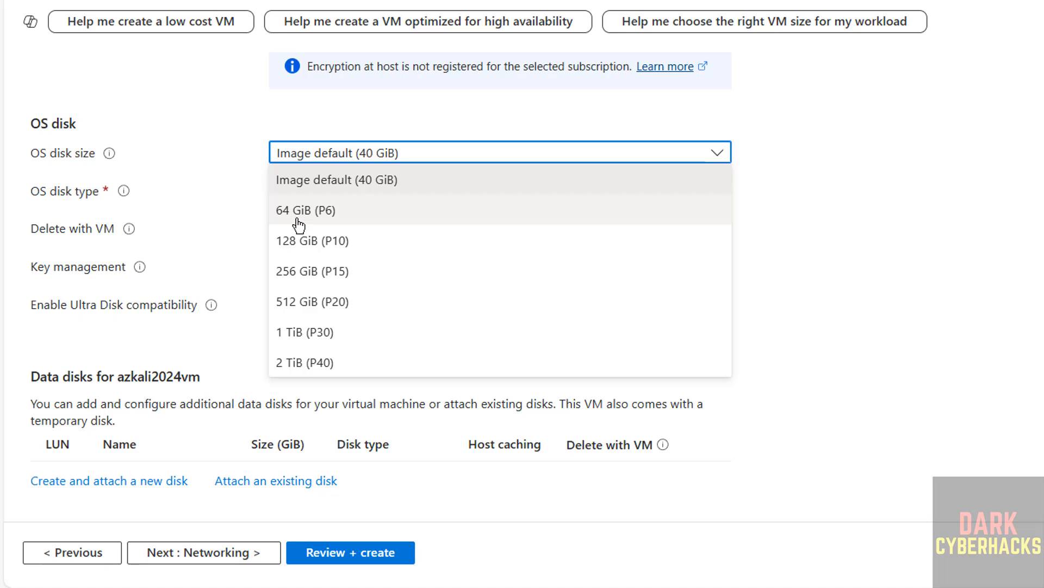
pyautogui.click(159, 191)
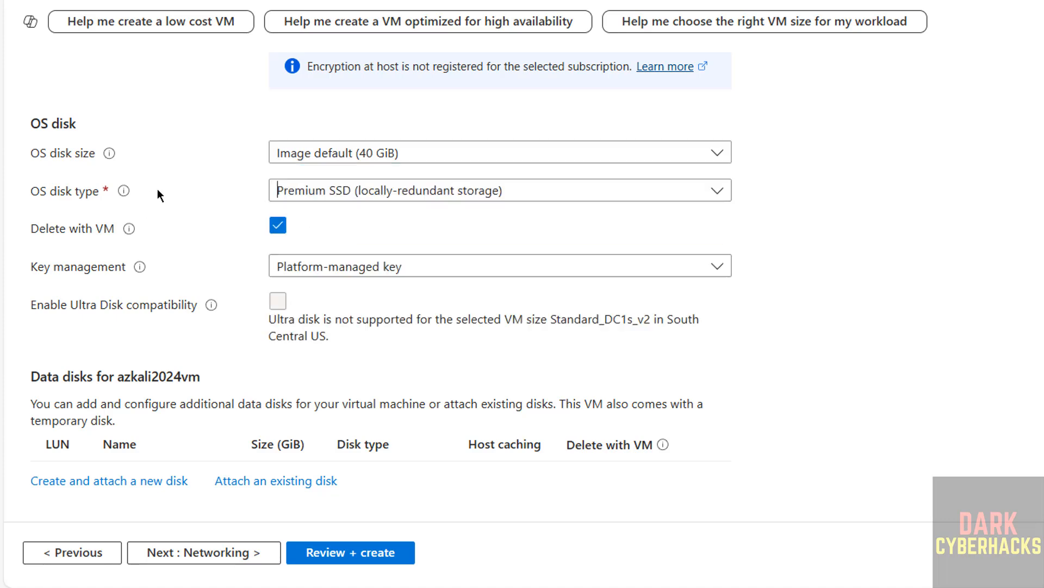
pyautogui.click(408, 190)
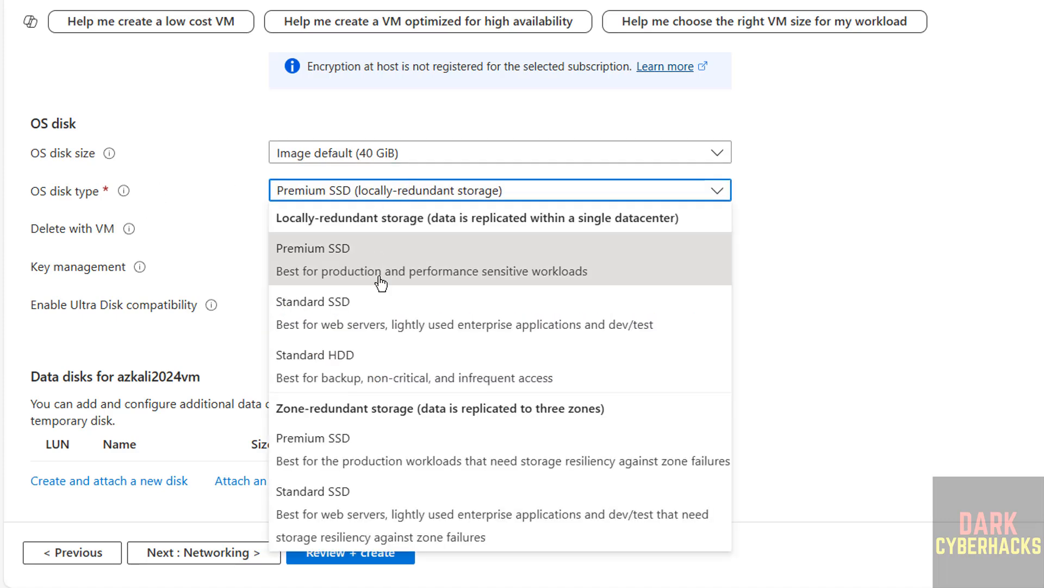
pyautogui.click(398, 311)
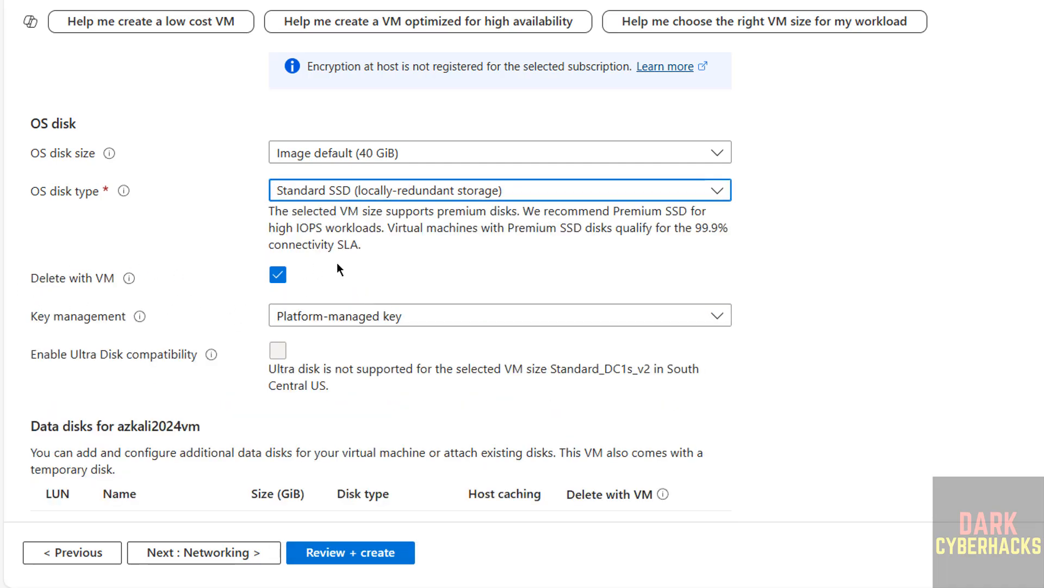
pyautogui.scroll(-2, 185, 315)
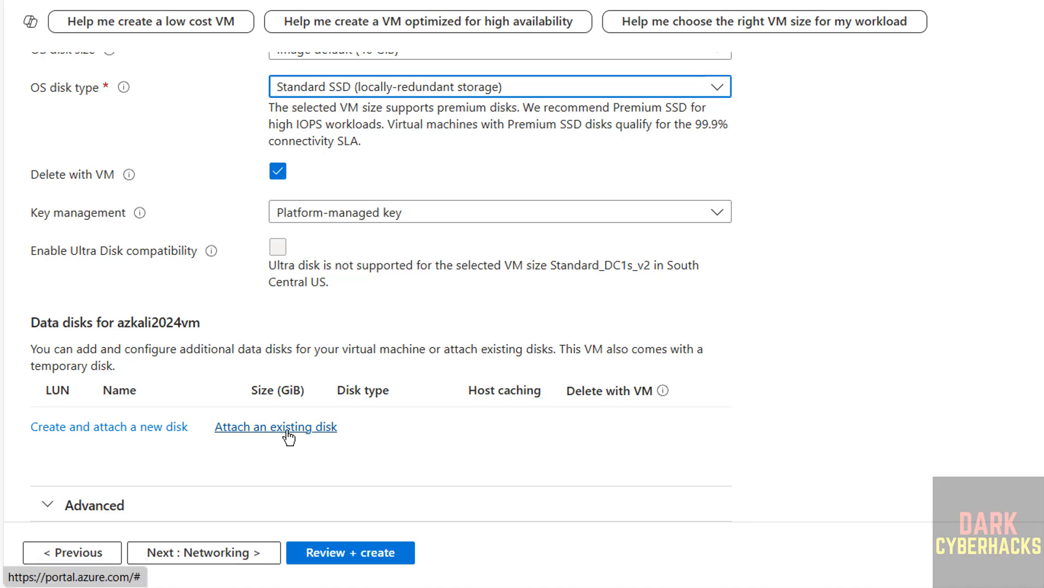
# Keep the new virtual network azkali2024vm-vnet, the default subnet (10.0.0.0/24) and the public IP azkali2024vm-ip for the network interface.
pyautogui.click(196, 553)
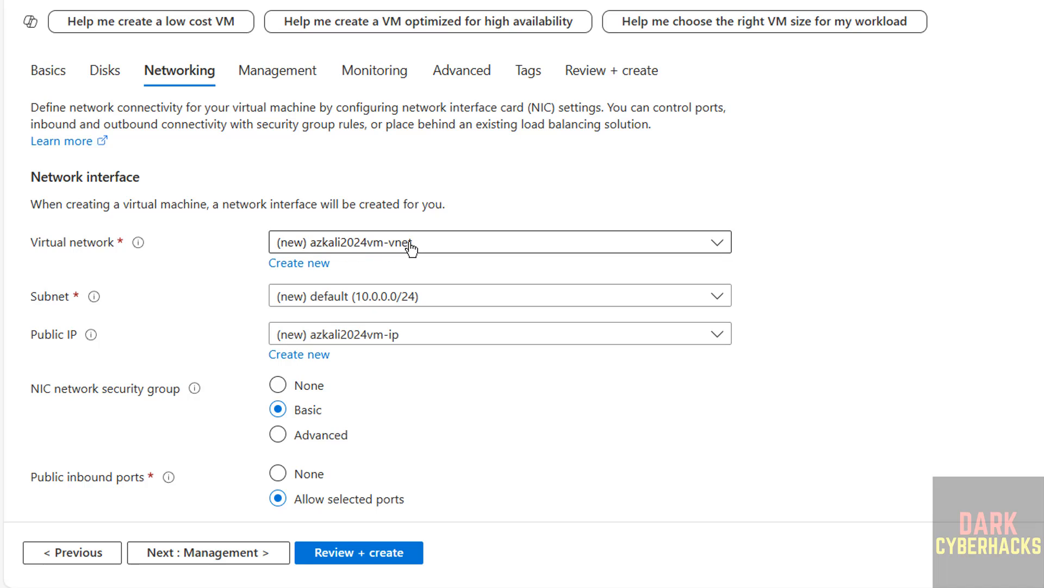
pyautogui.click(409, 244)
pyautogui.click(409, 244)
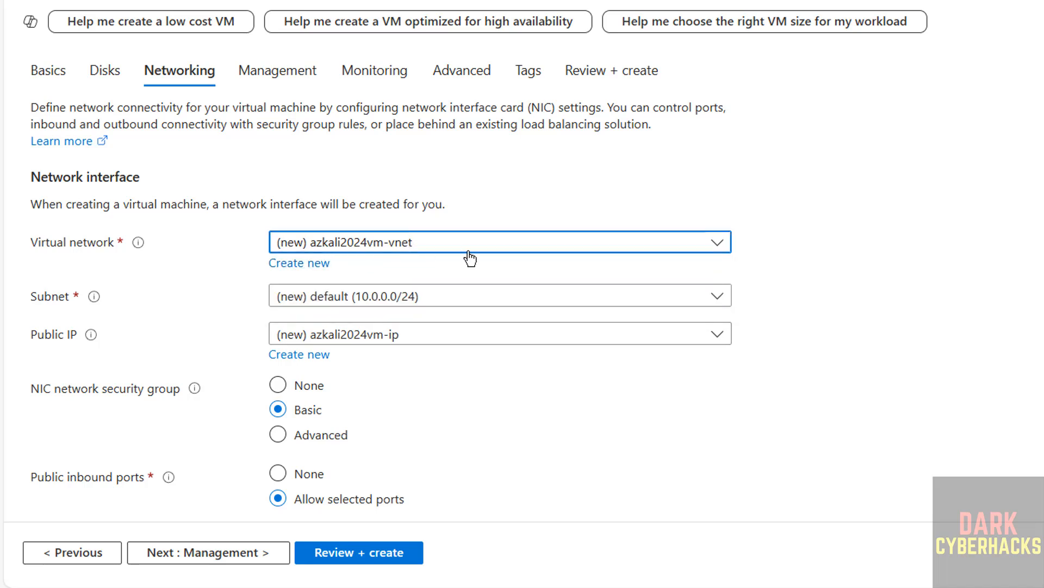
pyautogui.click(447, 246)
pyautogui.click(446, 246)
pyautogui.click(373, 298)
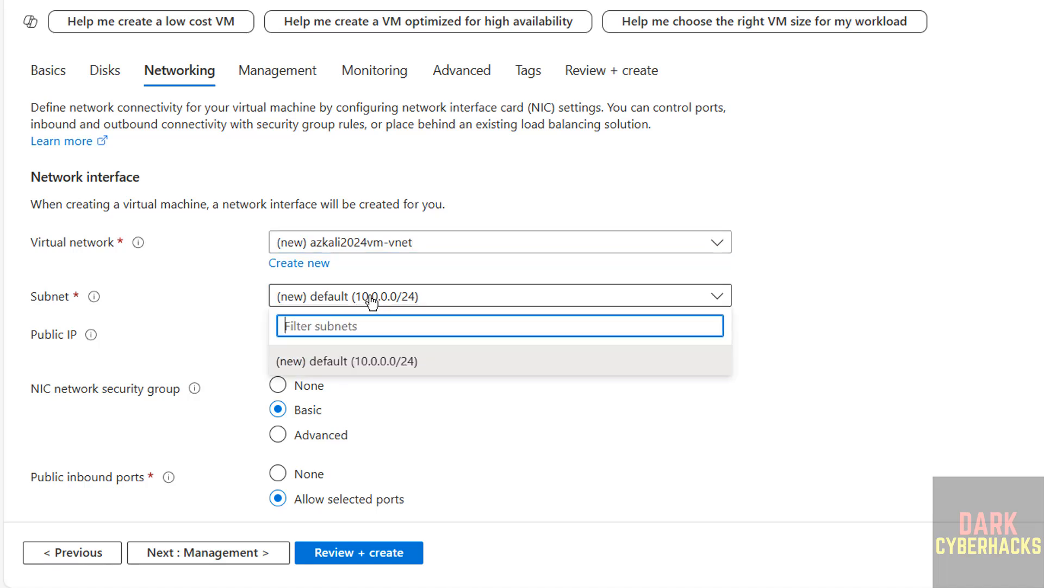
pyautogui.click(373, 299)
pyautogui.click(417, 338)
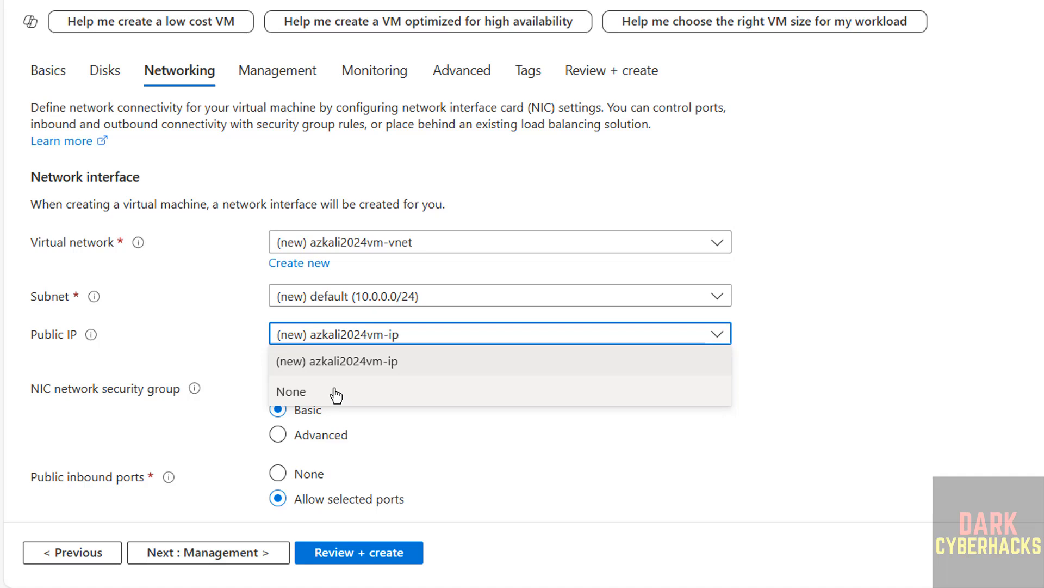
pyautogui.click(406, 368)
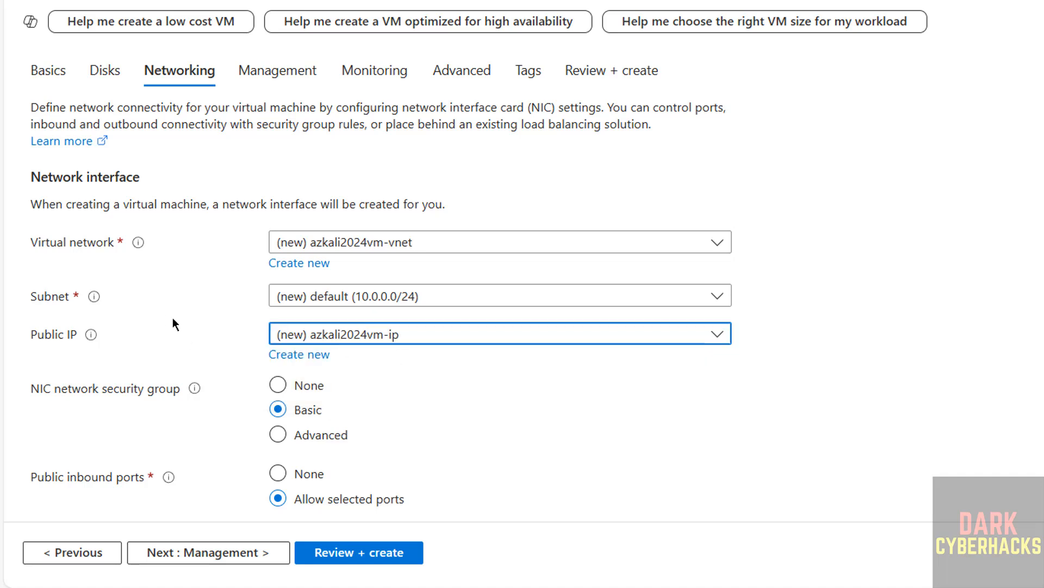
# Go through the remaining networking and management options to the monitoring settings, leaving load balancing at None and auto-shutdown off.
pyautogui.scroll(-5, 178, 318)
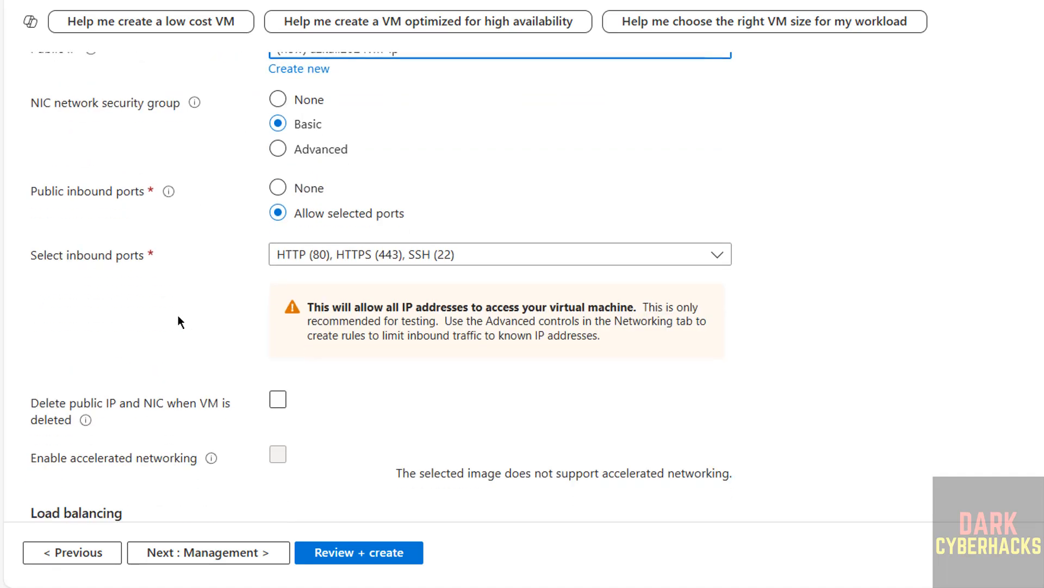
pyautogui.scroll(-2, 243, 316)
pyautogui.scroll(-2, 244, 316)
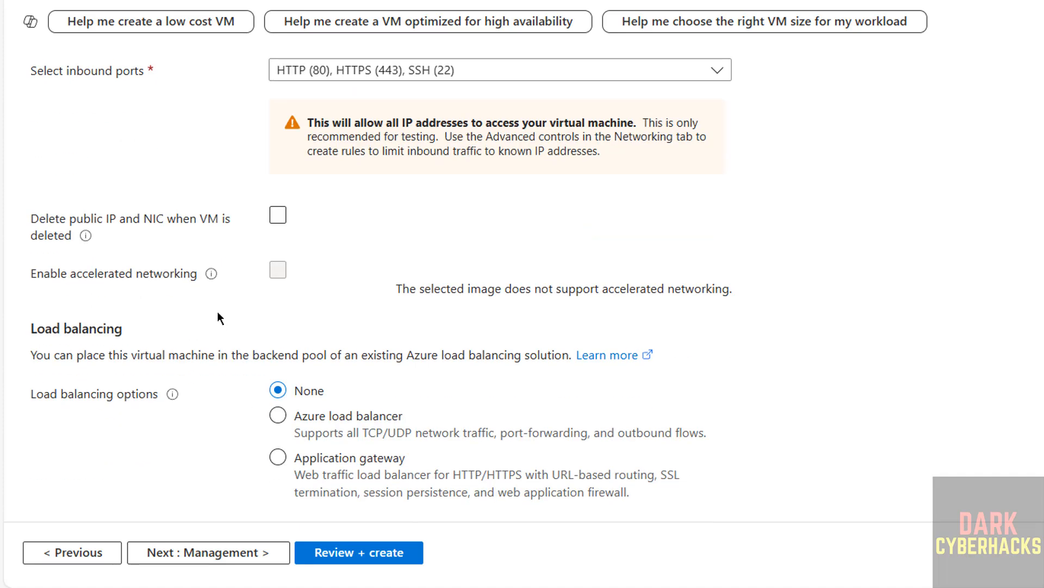
pyautogui.click(277, 216)
pyautogui.click(277, 216)
pyautogui.click(205, 557)
pyautogui.scroll(-3, 405, 237)
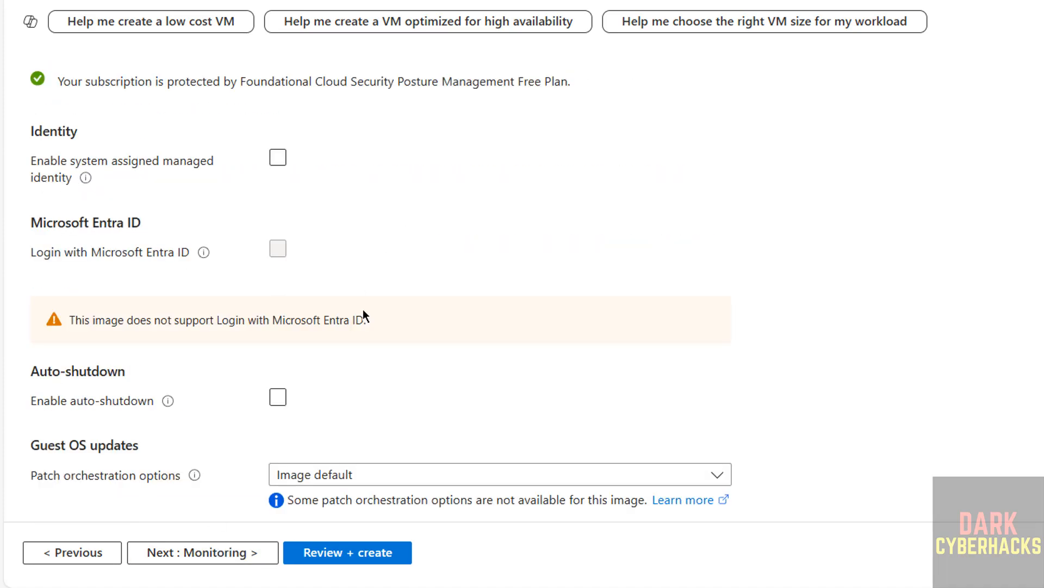
pyautogui.click(158, 559)
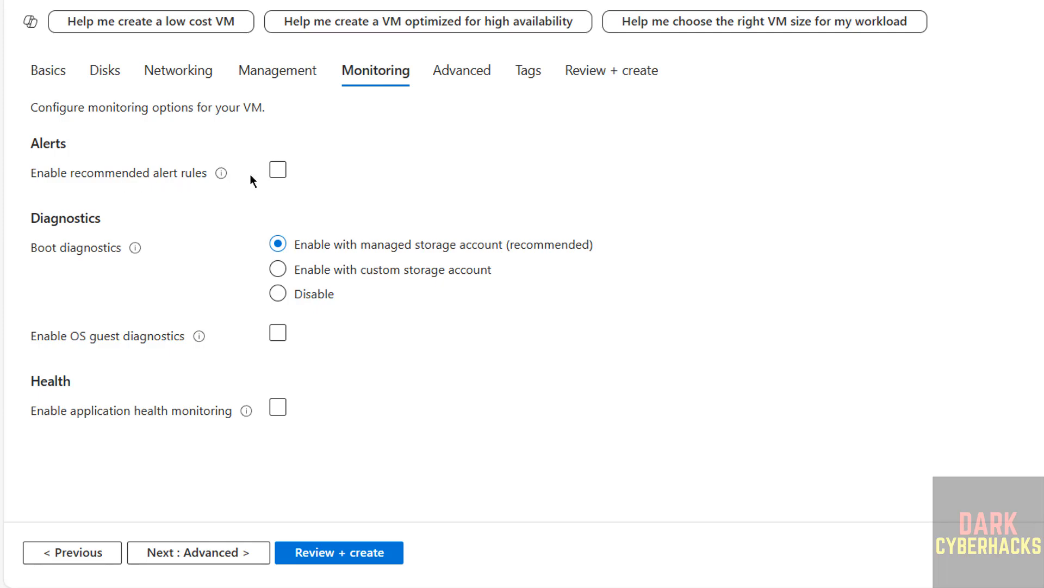
# Enable the recommended alert rules for the virtual machine and look through the advanced settings.
pyautogui.click(279, 171)
pyautogui.click(154, 554)
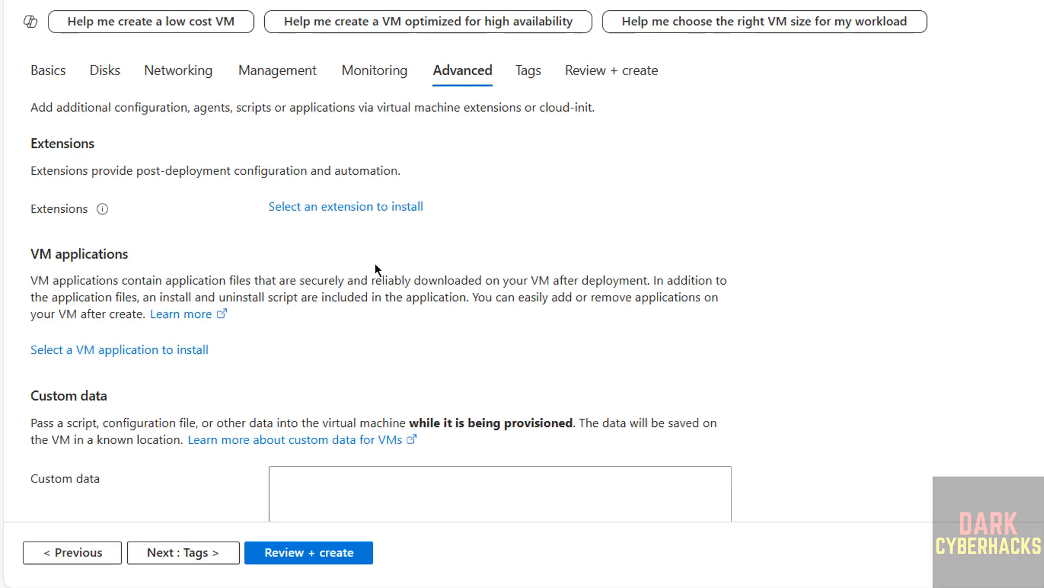
pyautogui.scroll(-5, 381, 261)
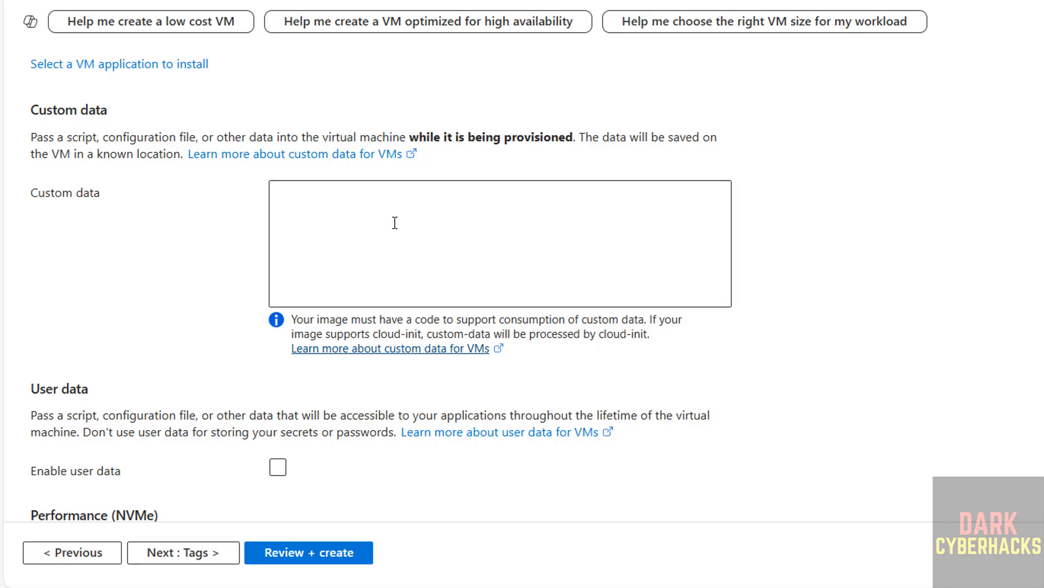
pyautogui.scroll(-10, 414, 239)
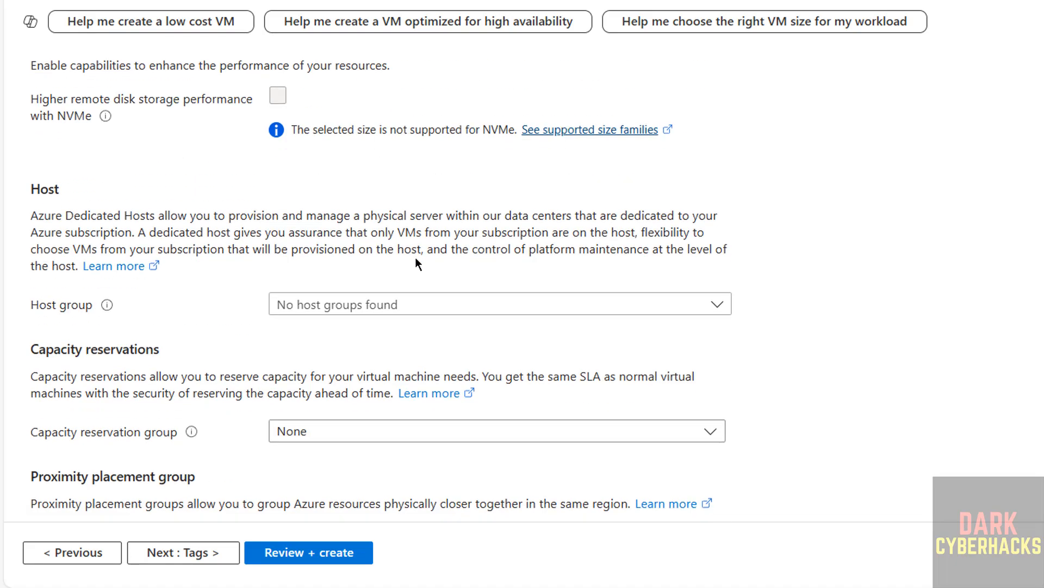
# Add a tag named "kali linux" with the value 2024.3 to the virtual machine's resources.
pyautogui.click(168, 554)
pyautogui.click(185, 224)
pyautogui.write('kali linux')
pyautogui.press('Tab')
pyautogui.write('202')
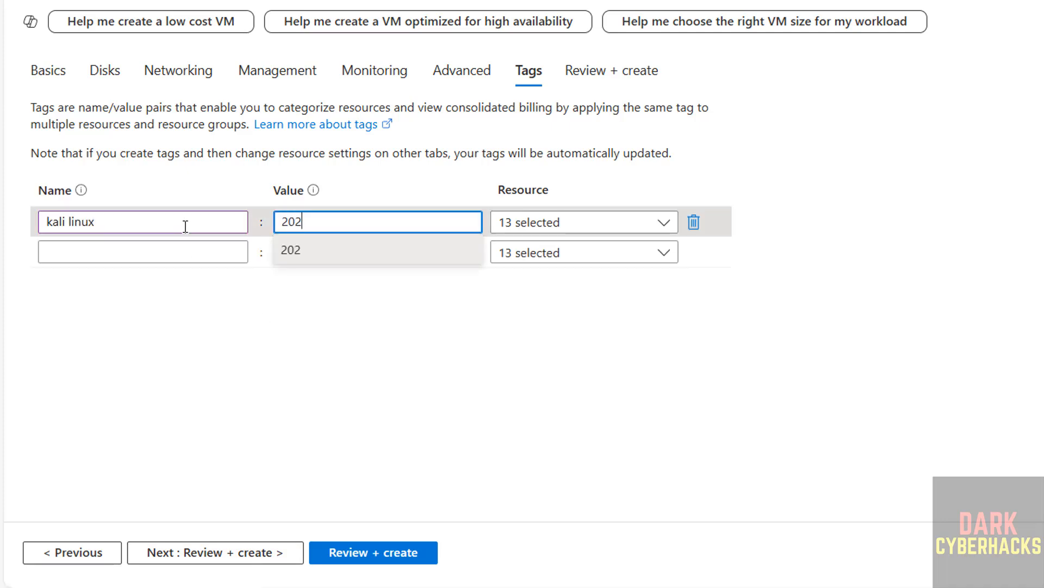
pyautogui.write('4.3')
pyautogui.click(172, 372)
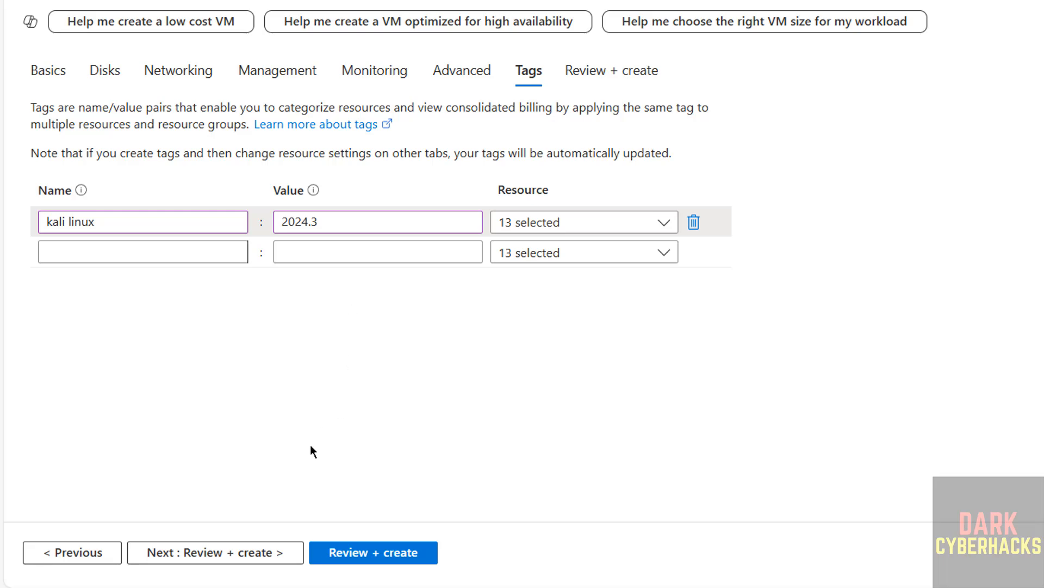
# Review the configuration summary of the new virtual machine and create it.
pyautogui.click(168, 560)
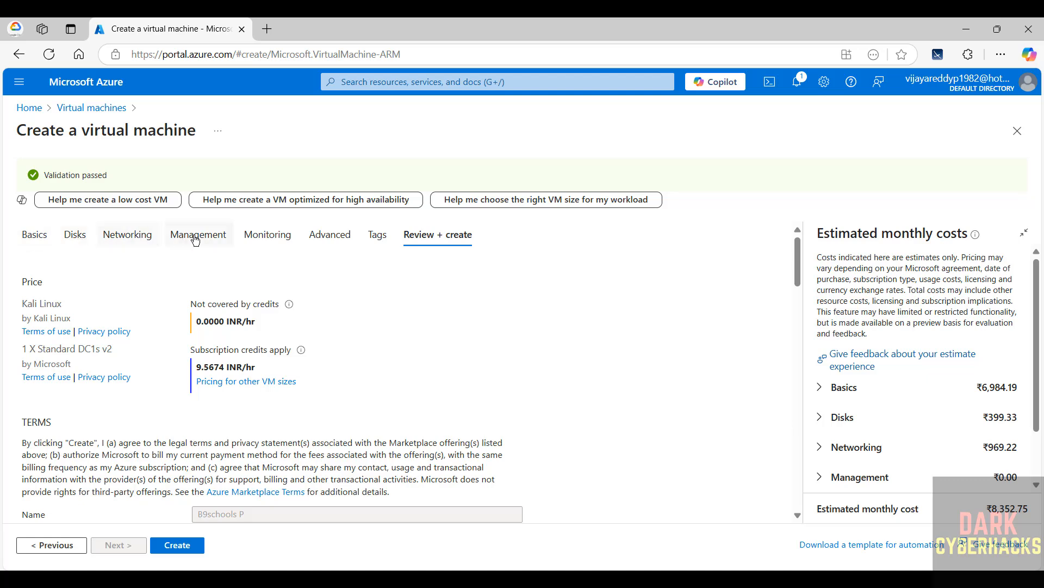
pyautogui.scroll(-15, 318, 391)
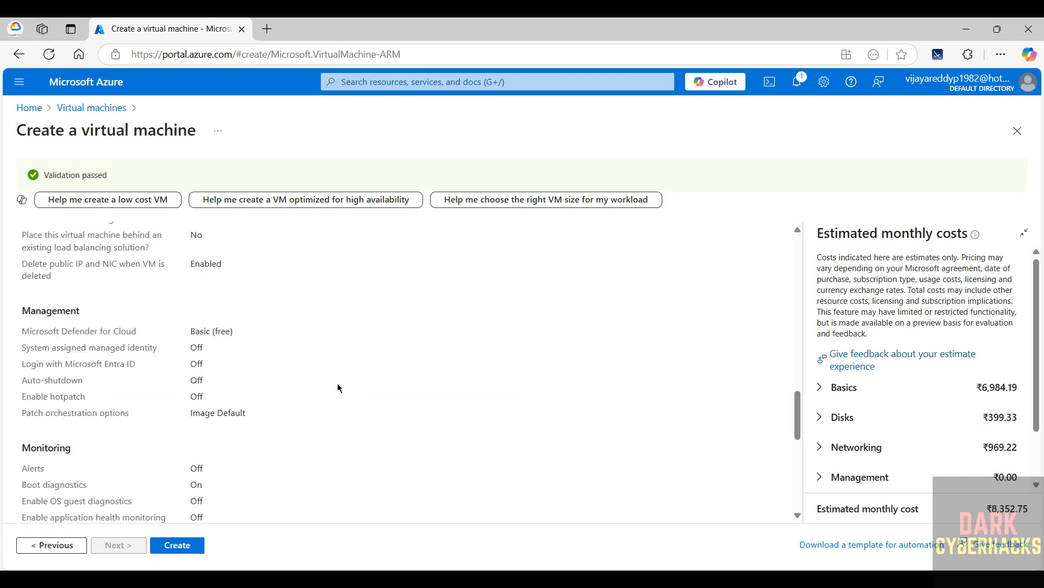
pyautogui.click(185, 545)
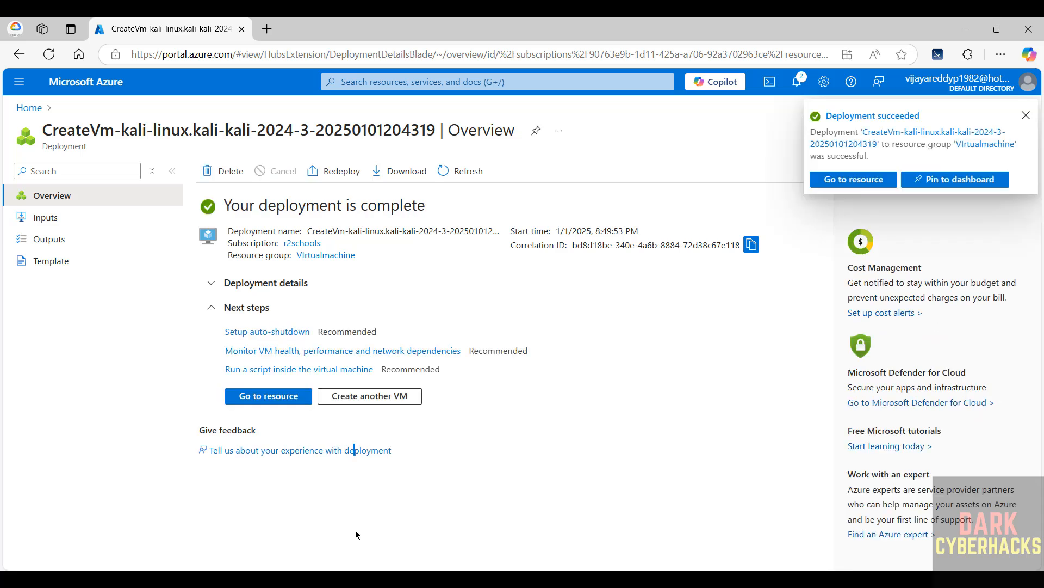
# Go to the deployed resource, return to the virtual machines list, open azkali2024vm from there and collapse the list.
pyautogui.click(279, 401)
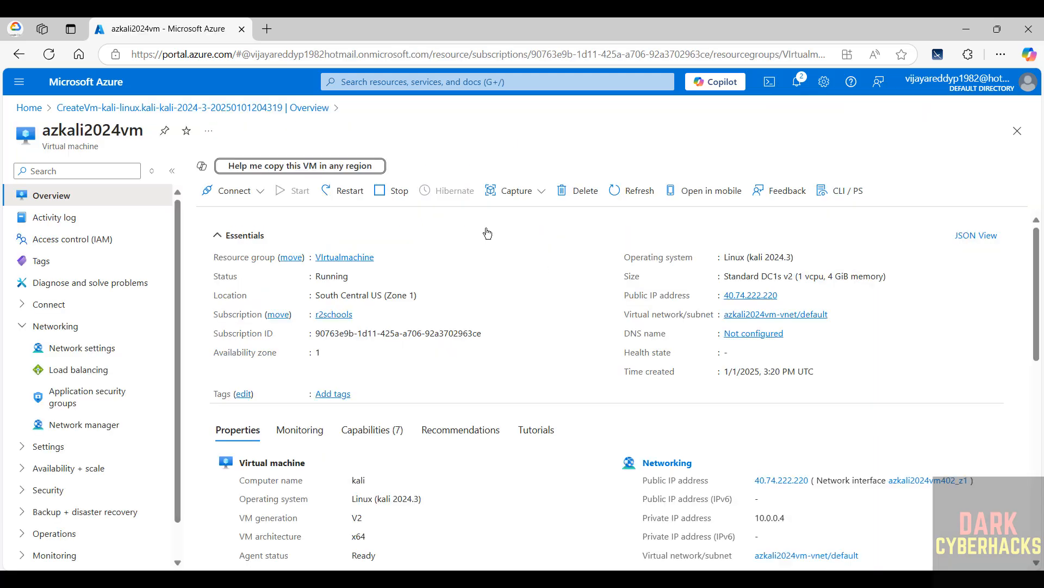
pyautogui.click(29, 108)
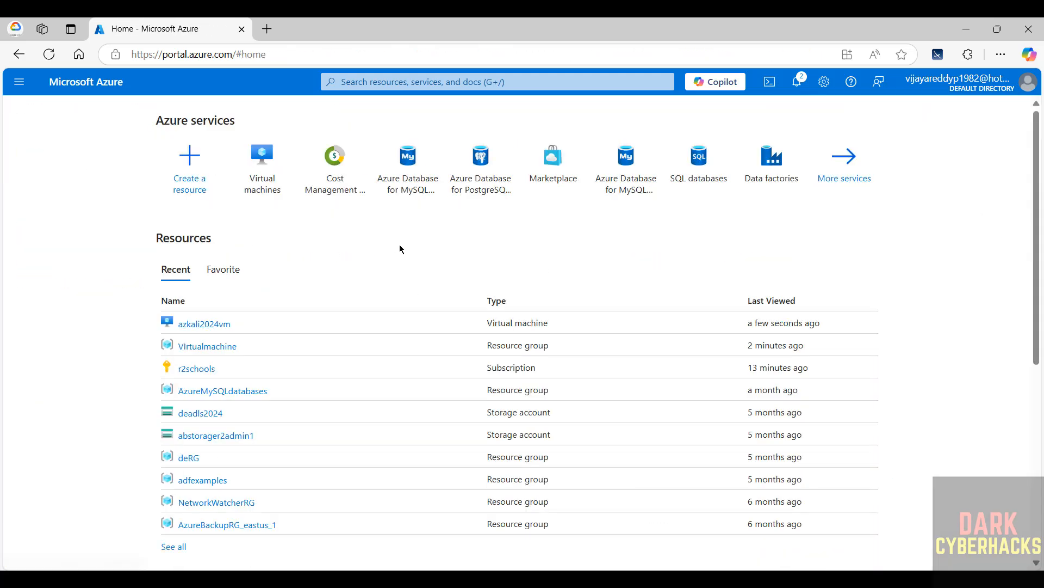
pyautogui.click(270, 168)
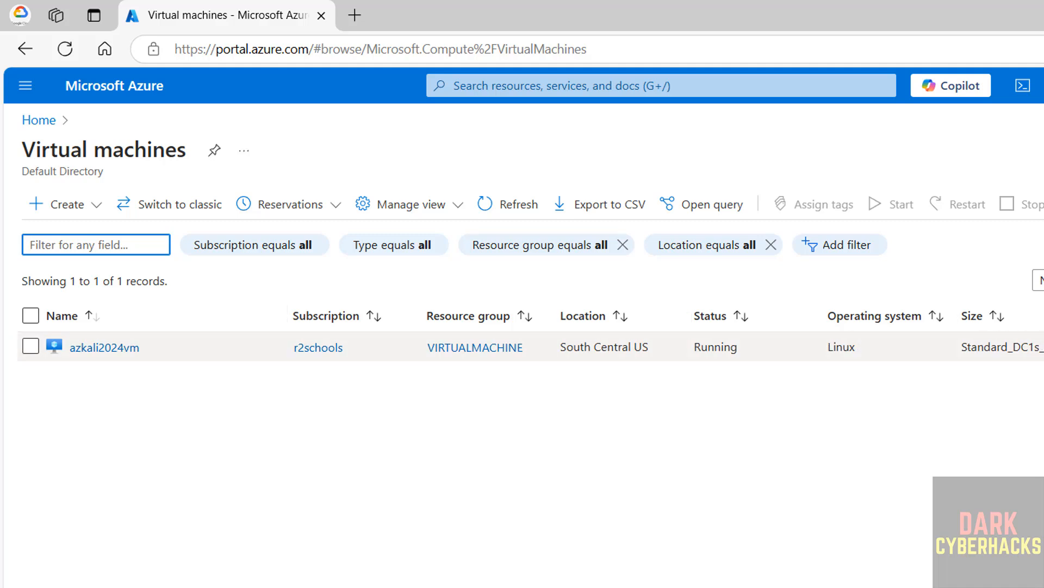
pyautogui.click(105, 349)
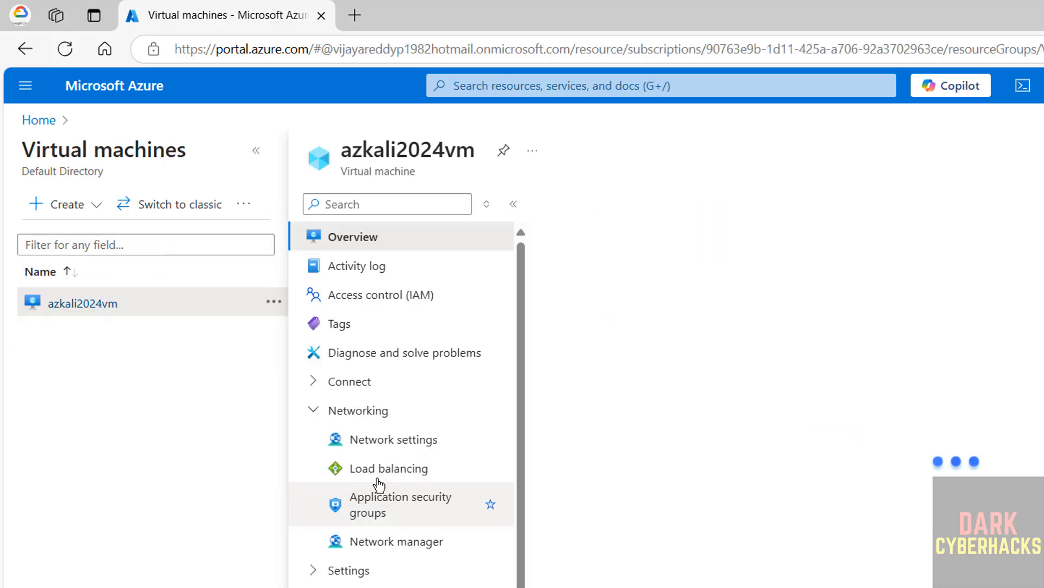
pyautogui.click(255, 151)
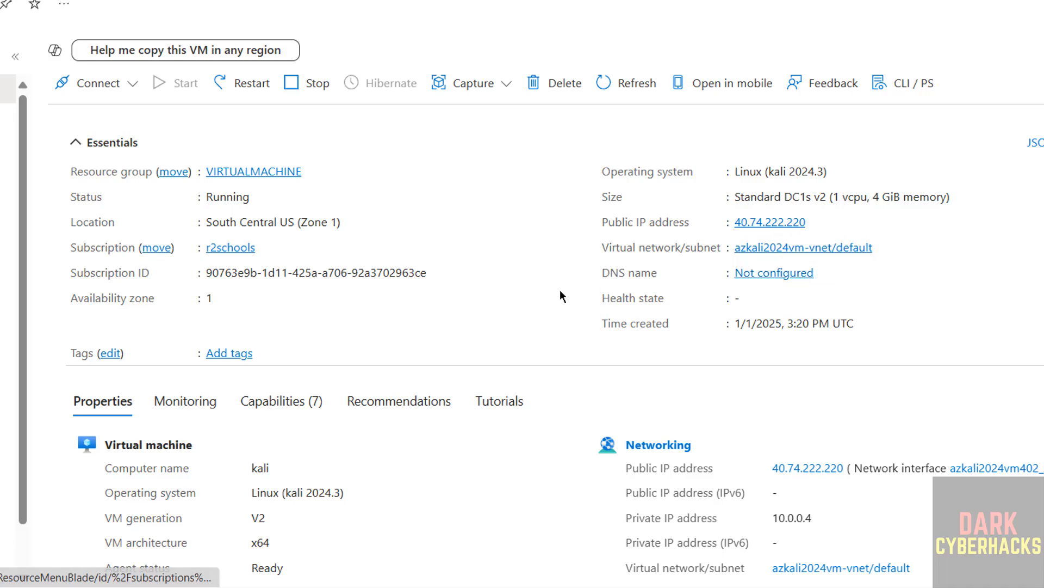
# Examine the computer name, operating system and other properties on the azkali2024vm overview.
pyautogui.scroll(-5, 568, 260)
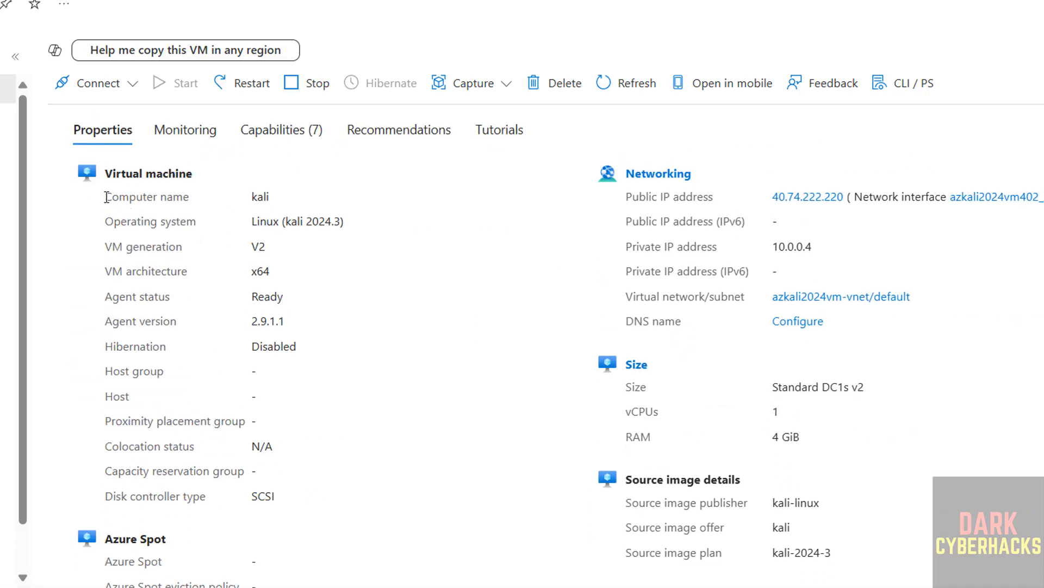
pyautogui.moveTo(107, 197); pyautogui.dragTo(290, 200)
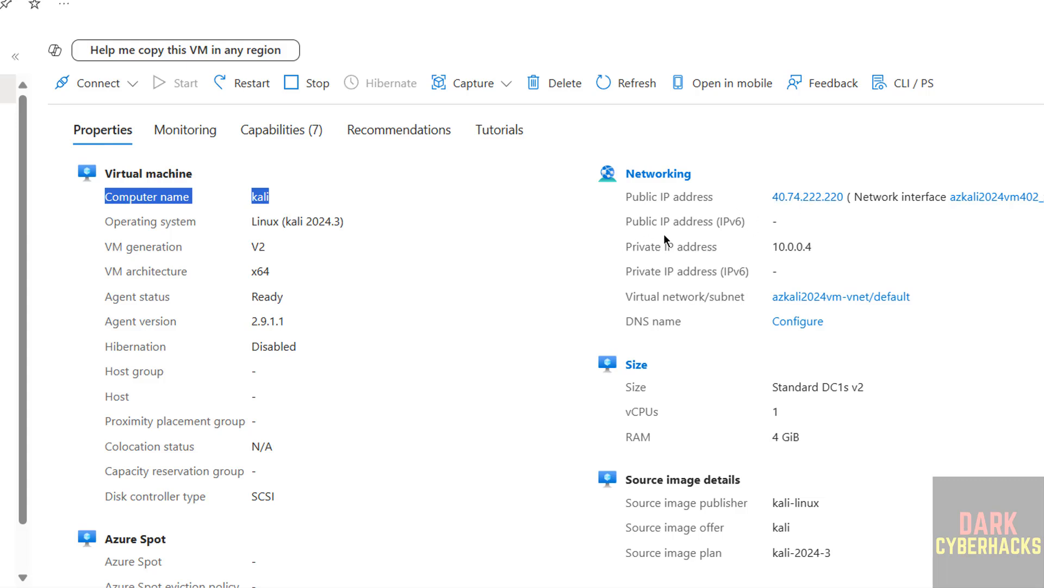
pyautogui.click(274, 348)
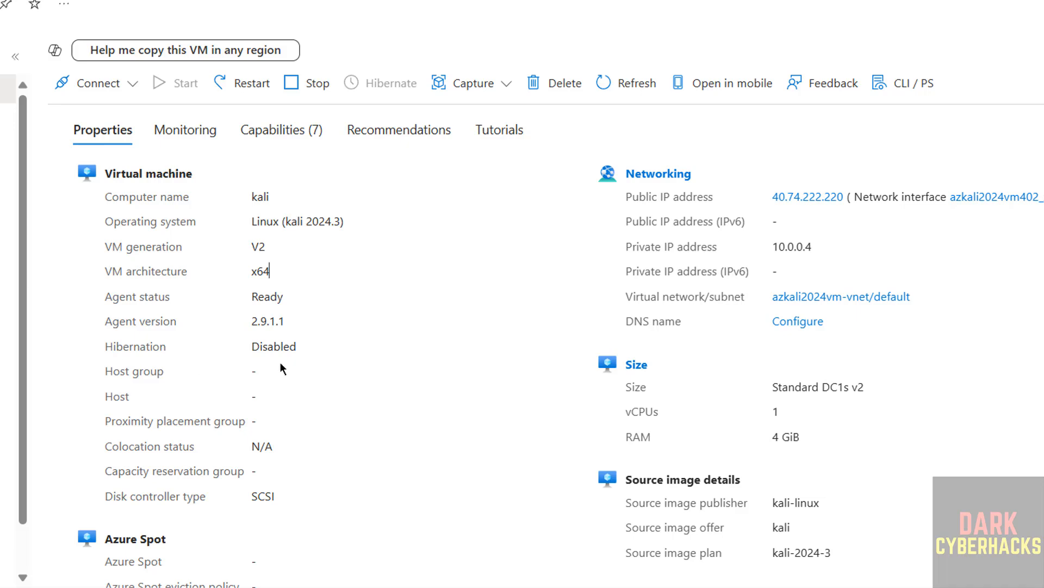
pyautogui.scroll(5, 474, 316)
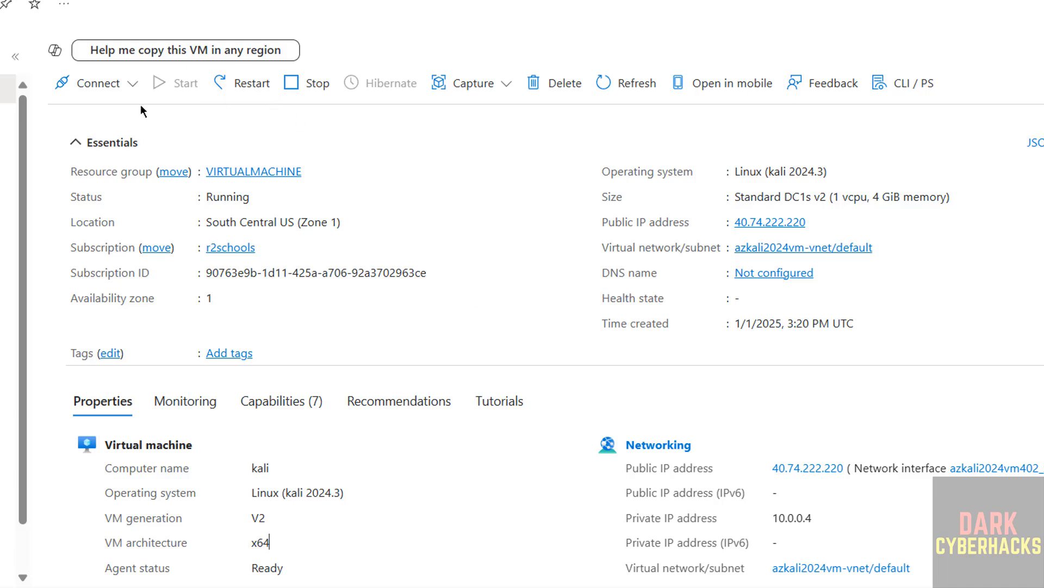
# Open the connection page of azkali2024vm, check the admin username and copy the public IP address.
pyautogui.click(124, 85)
pyautogui.click(87, 113)
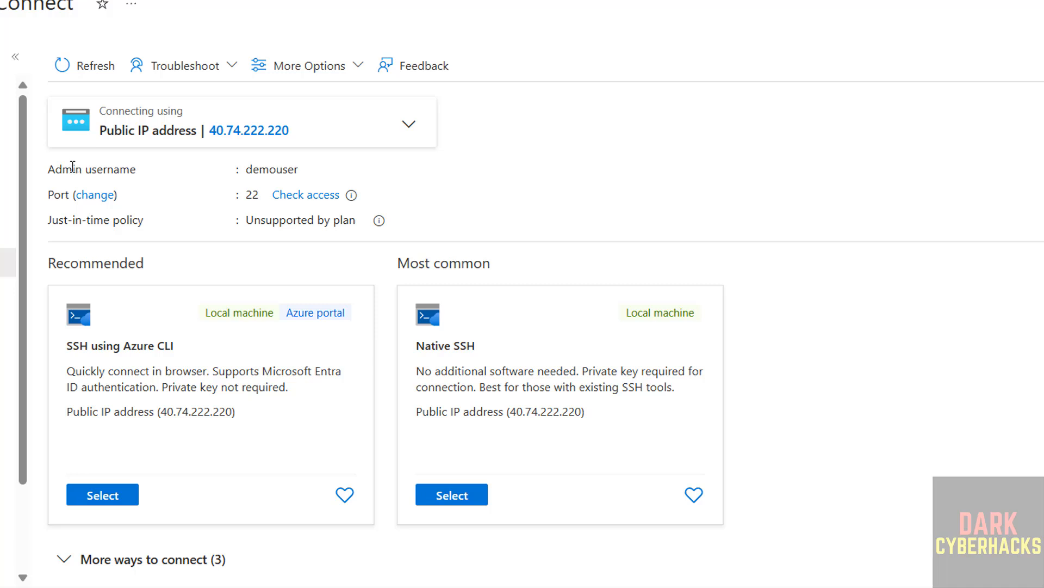
pyautogui.moveTo(48, 168); pyautogui.dragTo(455, 167)
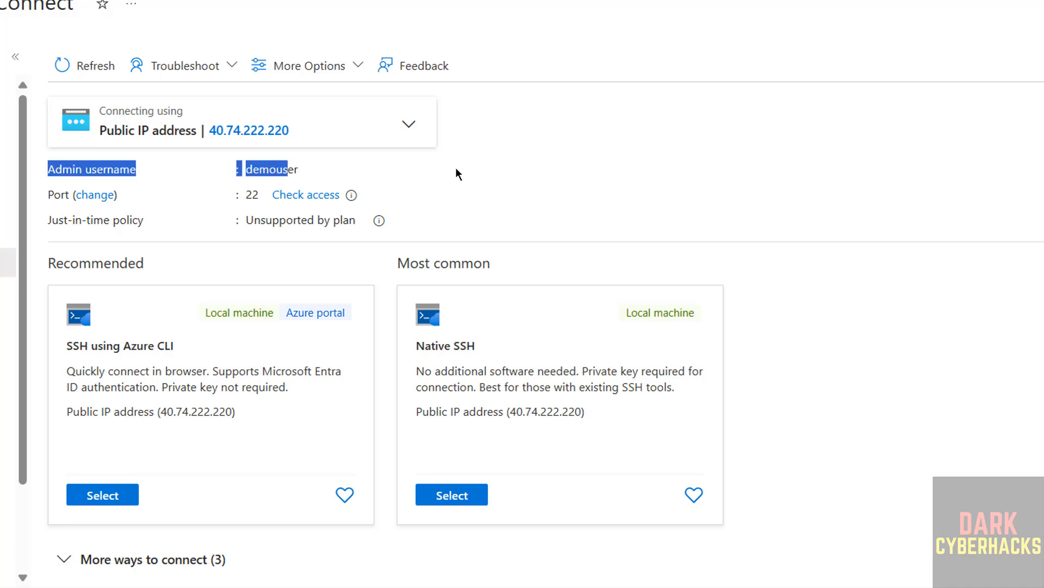
pyautogui.click(432, 181)
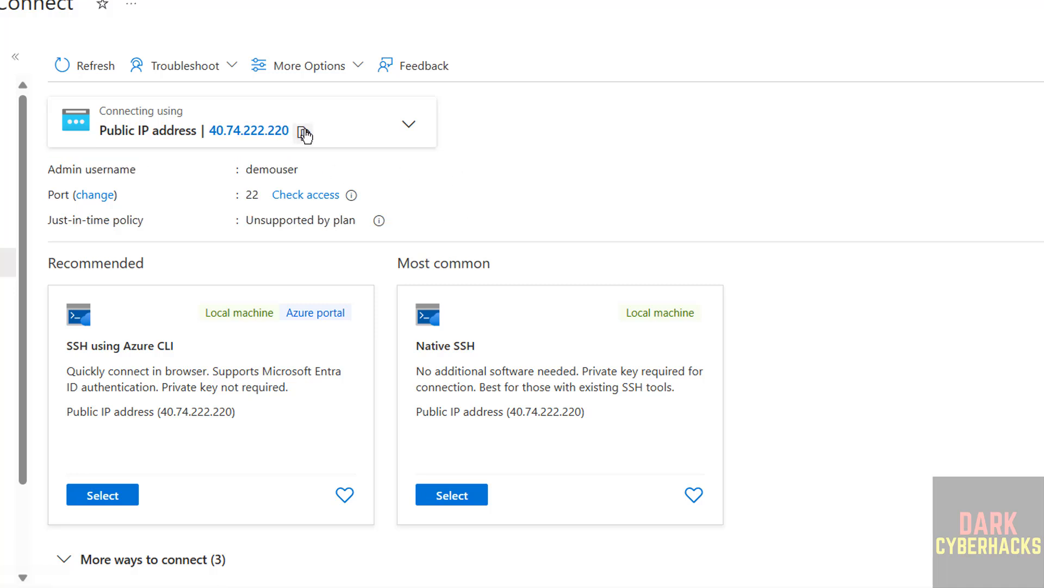
pyautogui.click(302, 132)
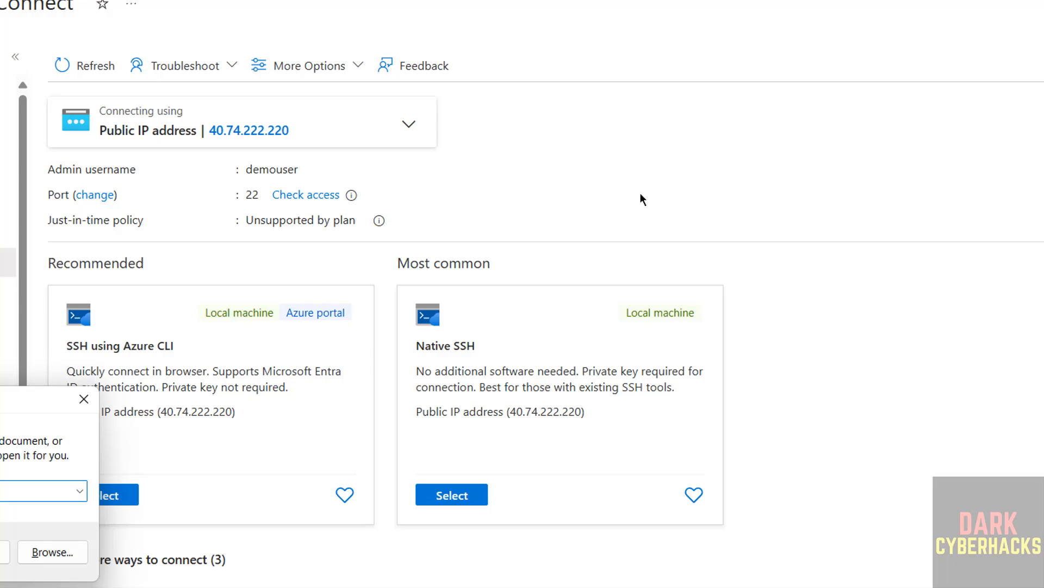
# Switch to PuTTY, open an SSH session to 40.74.222.220 on port 22 and accept the server's host key.
pyautogui.press('Return')
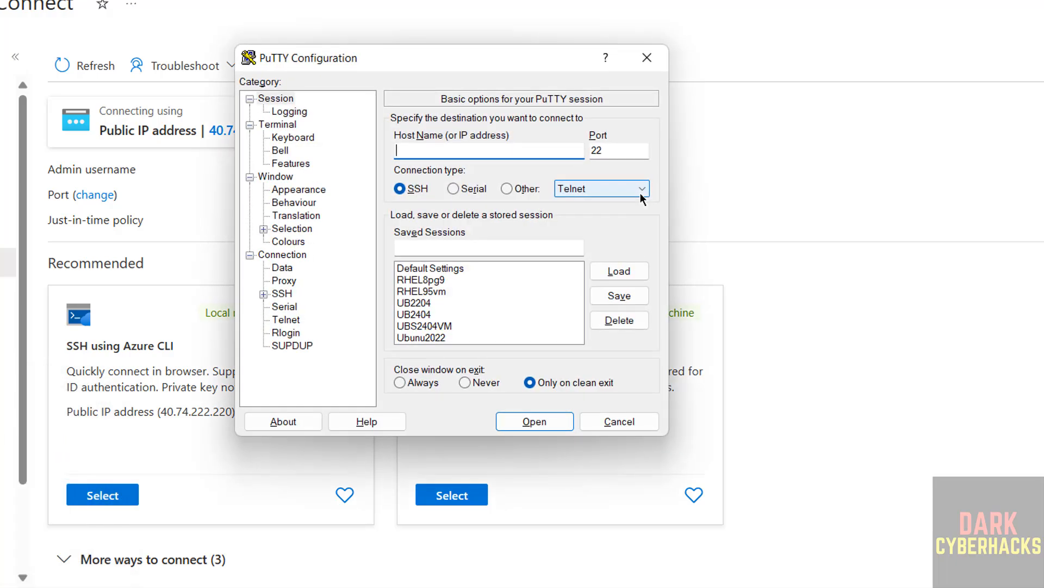
pyautogui.hotkey('ctrl', 'v')
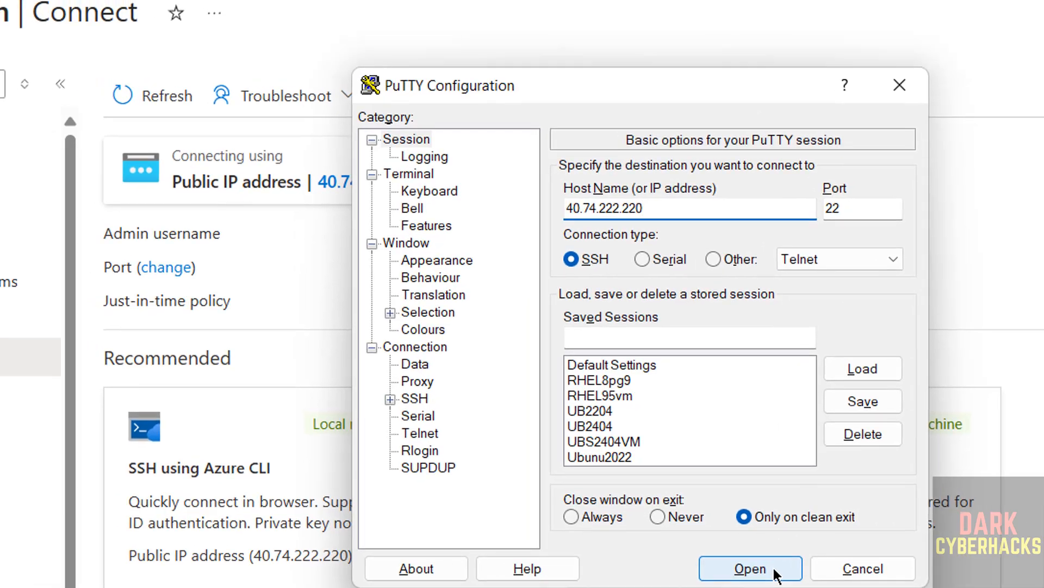
pyautogui.click(734, 549)
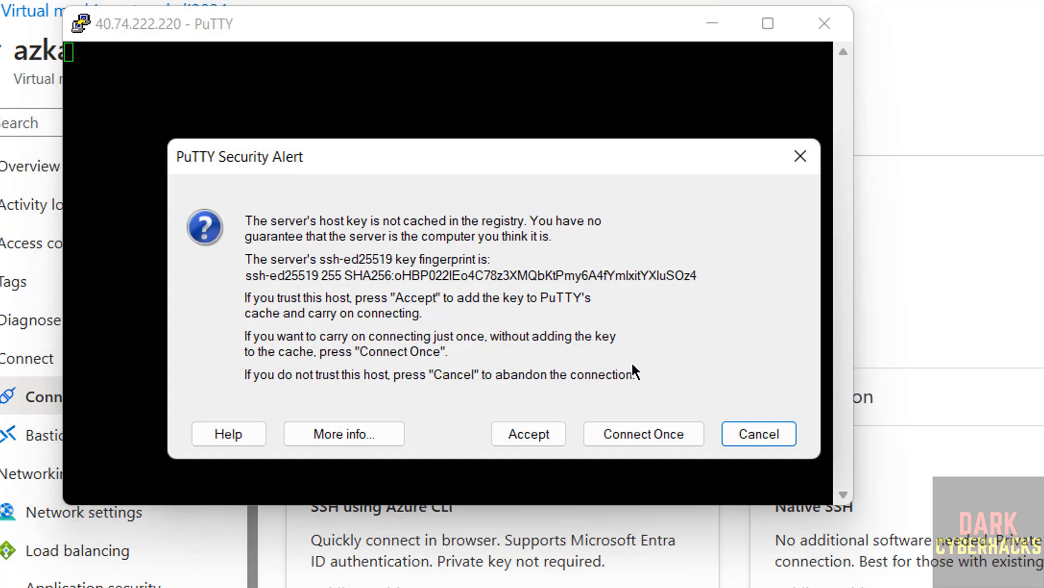
pyautogui.click(522, 434)
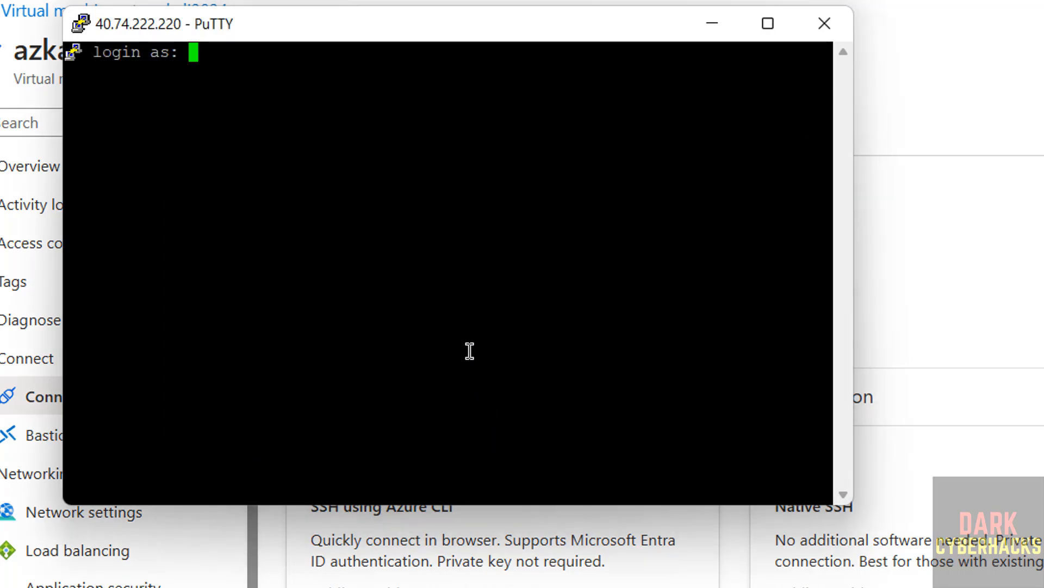
# Log in to the virtual machine as demouser with the account password.
pyautogui.write('dem')
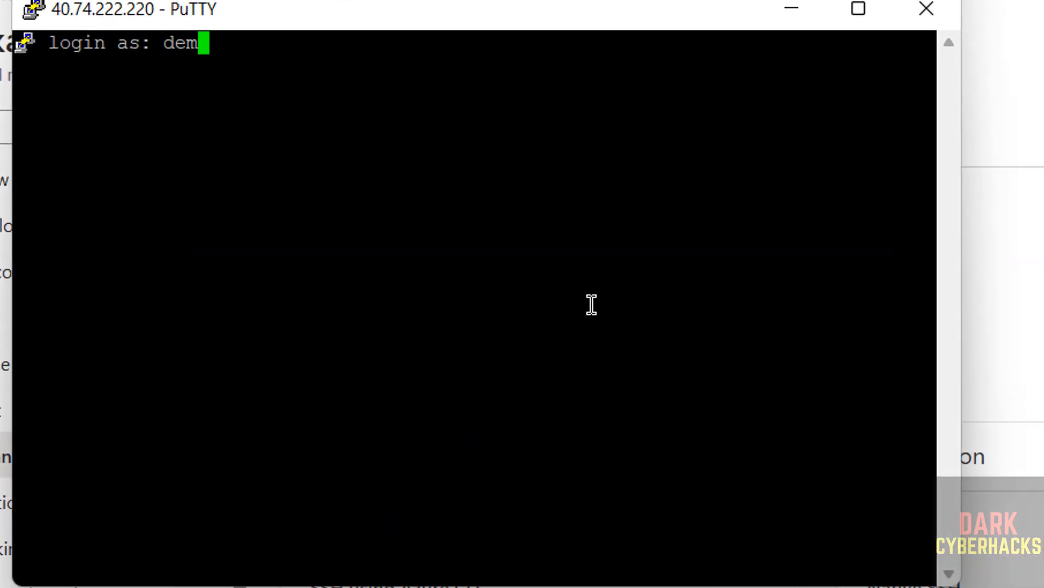
pyautogui.write('ouser')
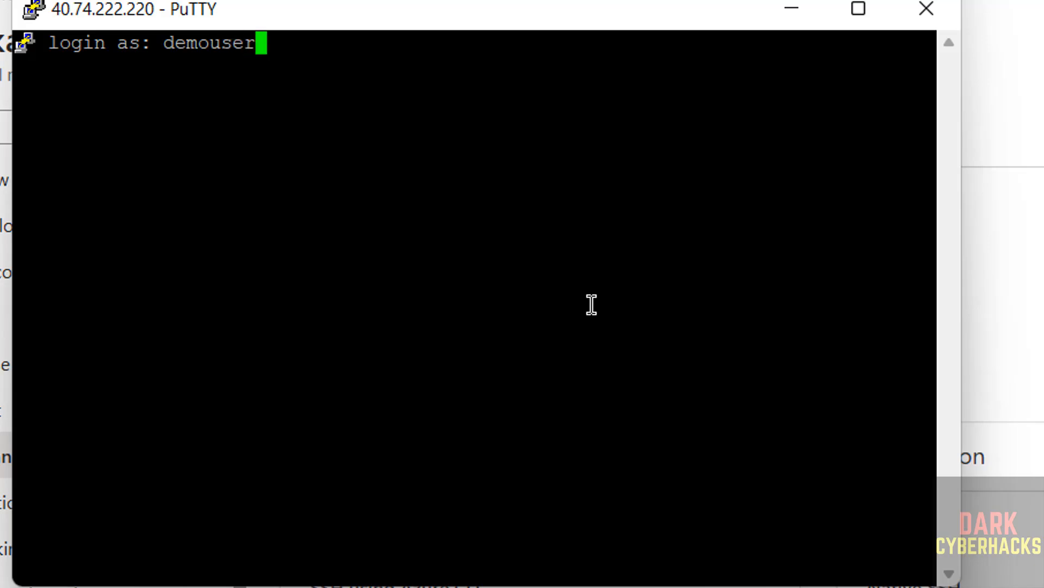
pyautogui.press('Return')
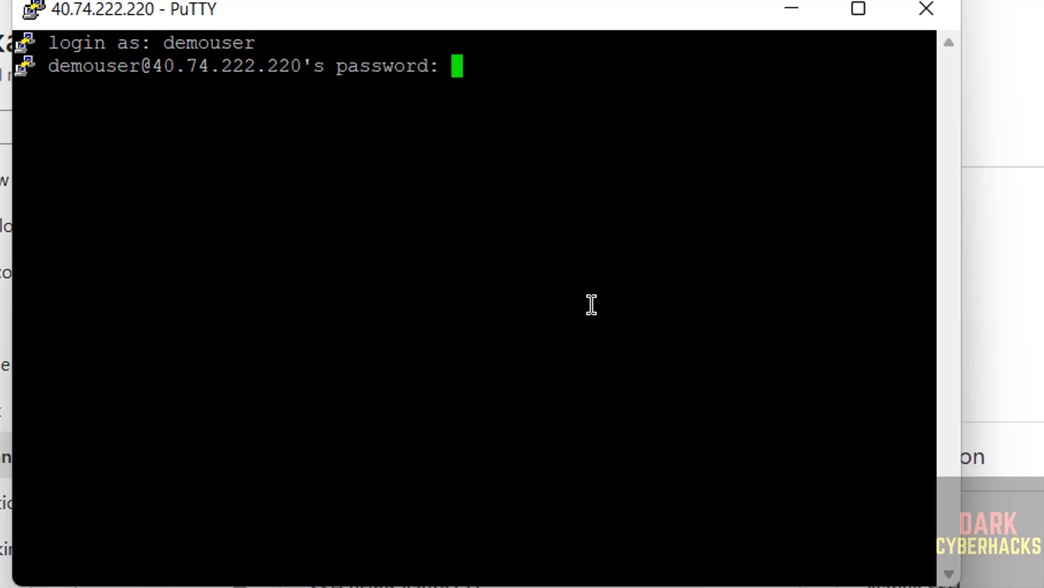
pyautogui.press('Return')
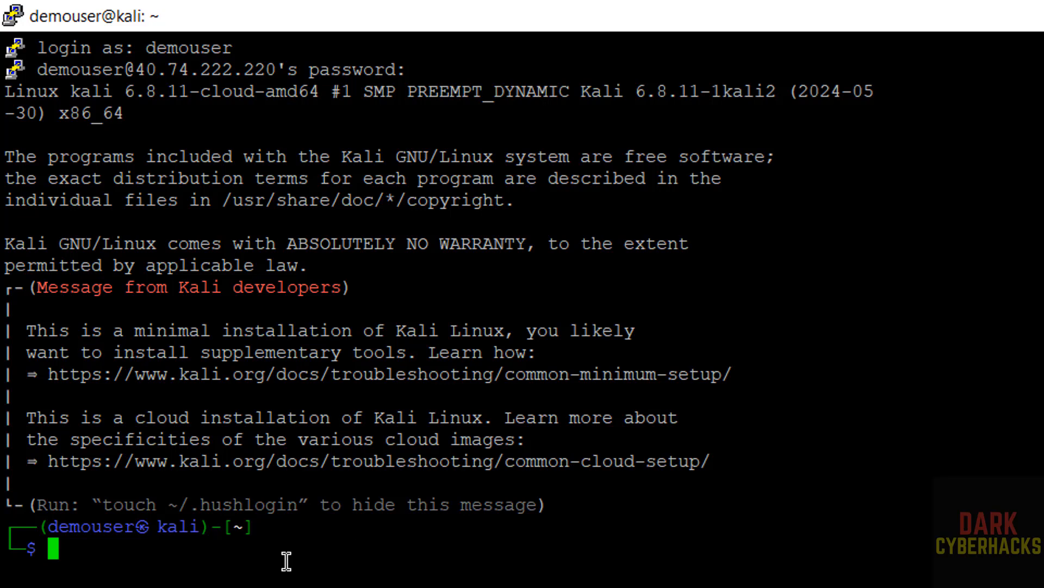
# Run hostname in the terminal and compare it with the computer name on the virtual machine's Azure overview.
pyautogui.write('hostname')
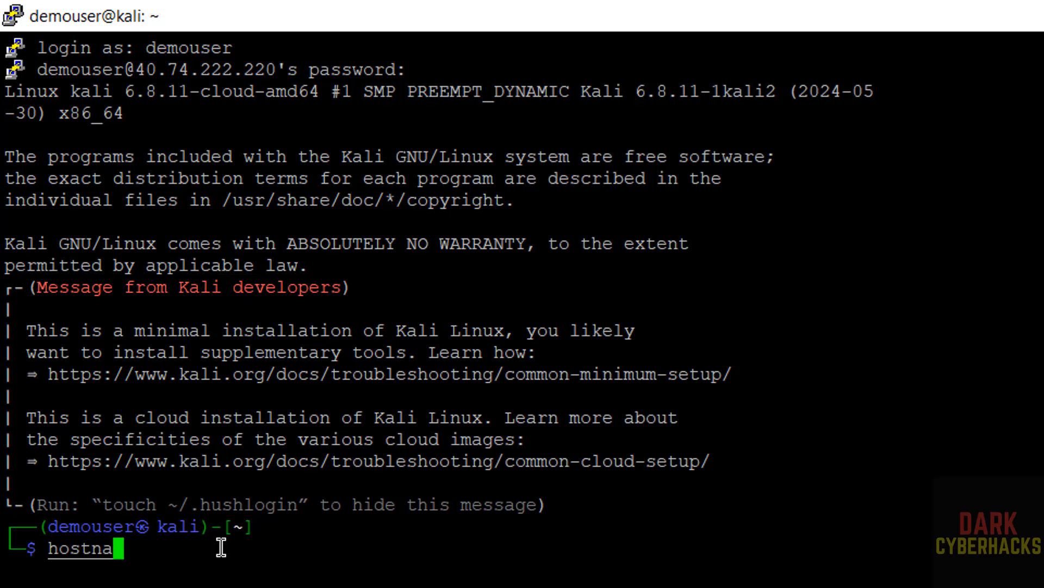
pyautogui.press('Return')
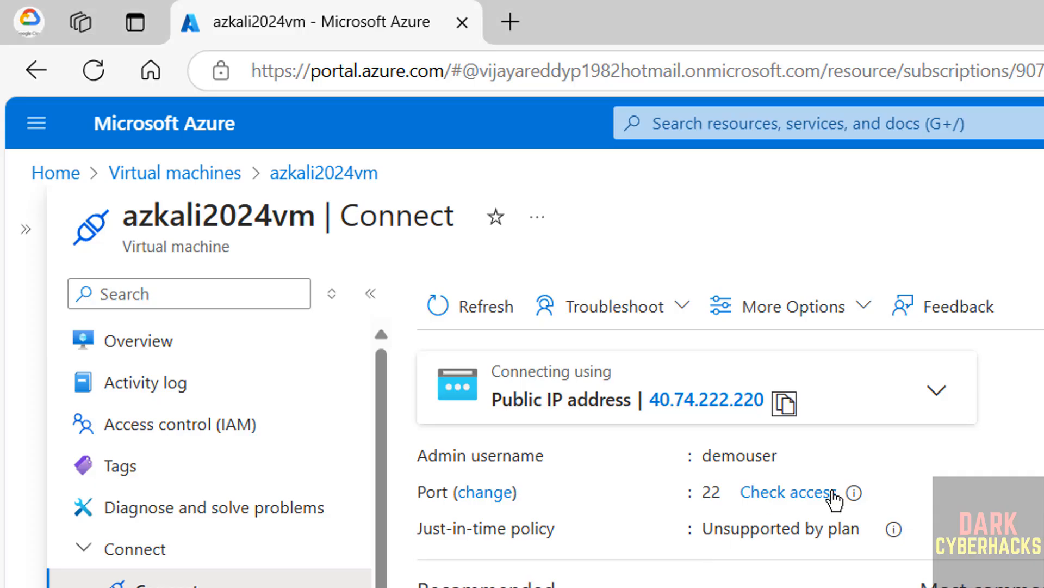
pyautogui.click(174, 347)
pyautogui.scroll(-5, 615, 516)
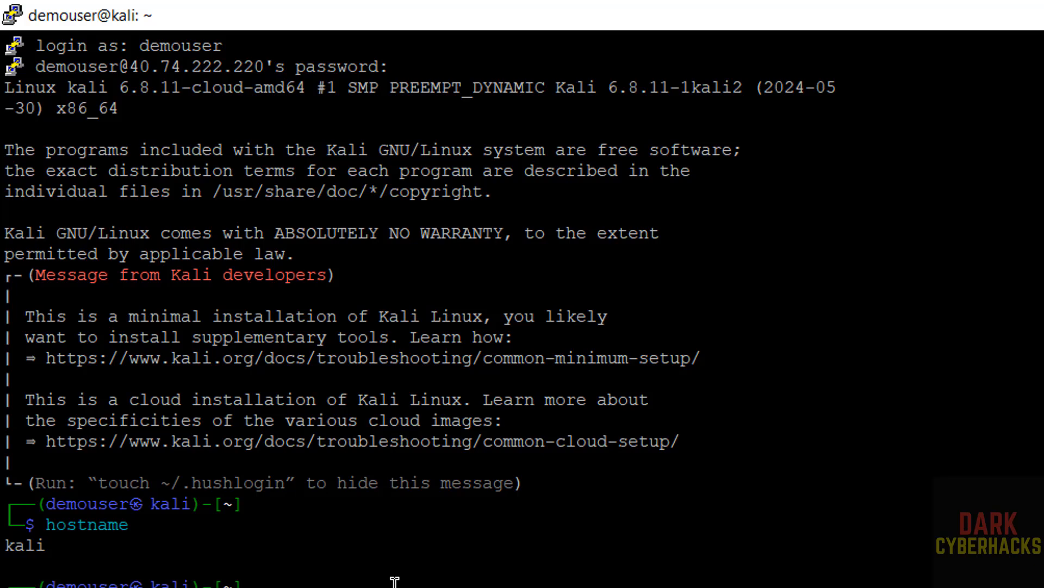
# Clear the terminal and display the operating system details with more /etc/os-release.
pyautogui.write('more')
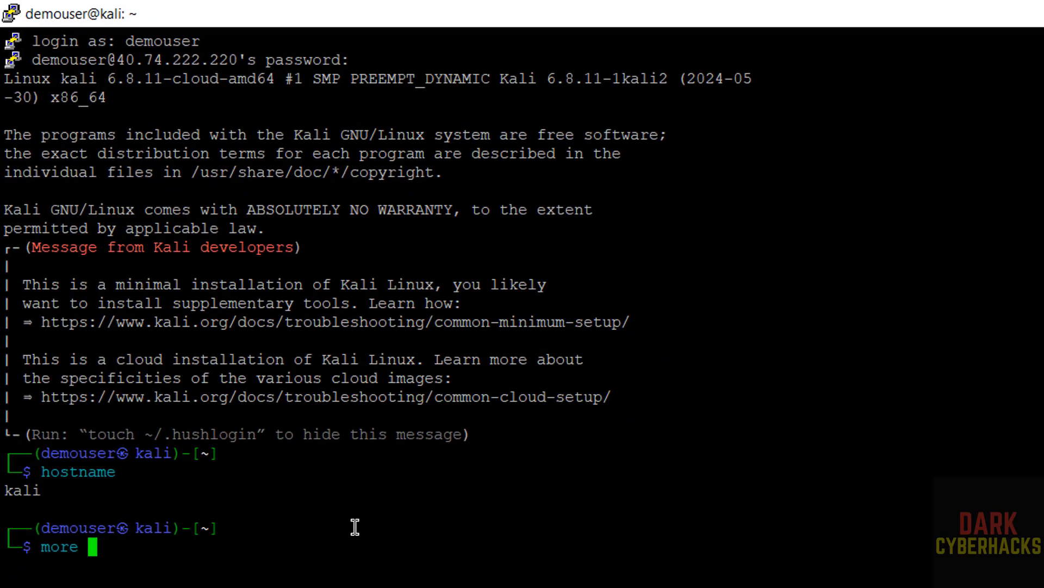
pyautogui.hotkey('ctrl', 'l')
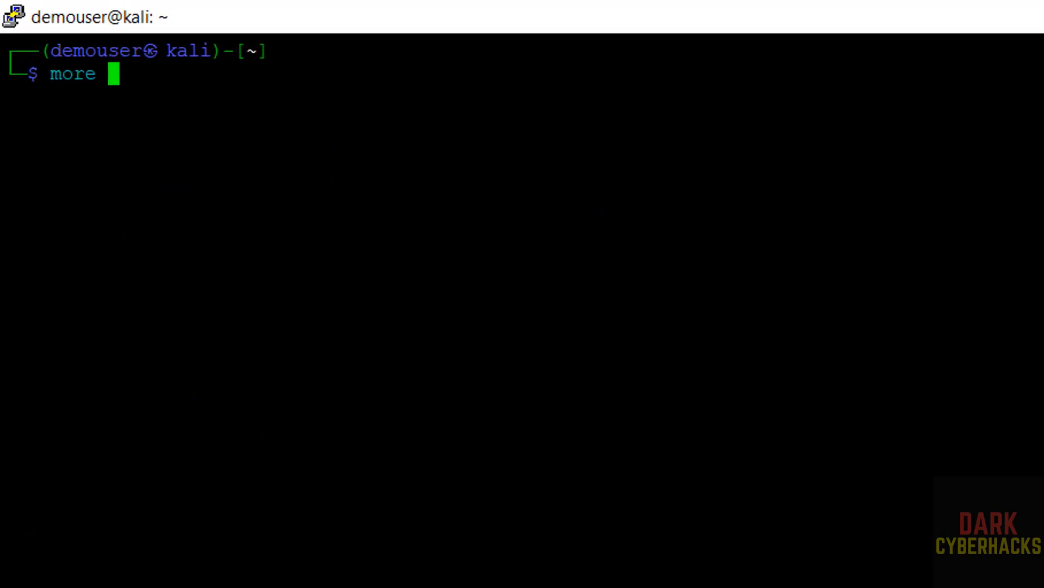
pyautogui.write('/etc/os-re')
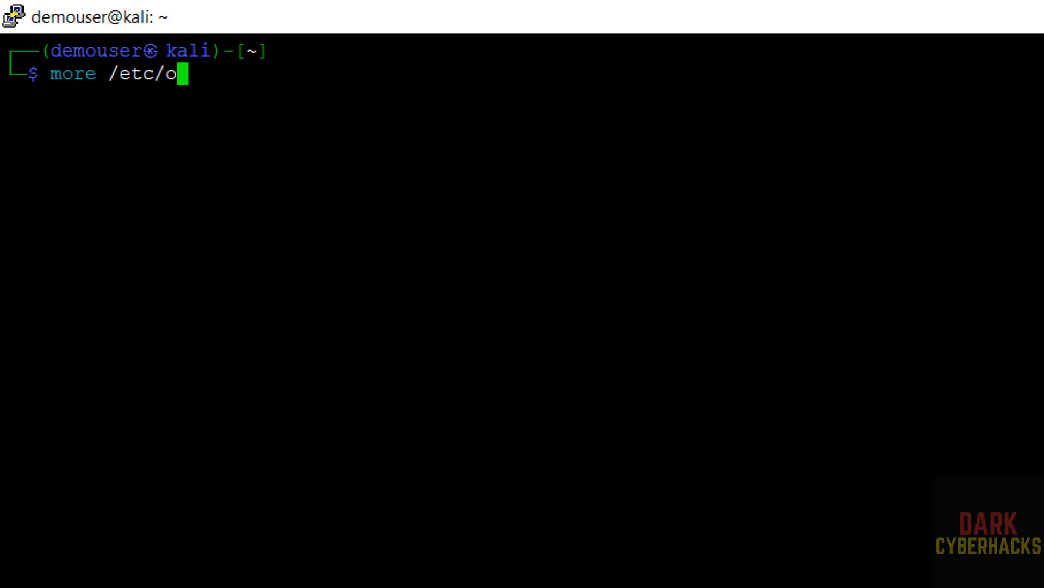
pyautogui.press('Tab')
pyautogui.press('Return')
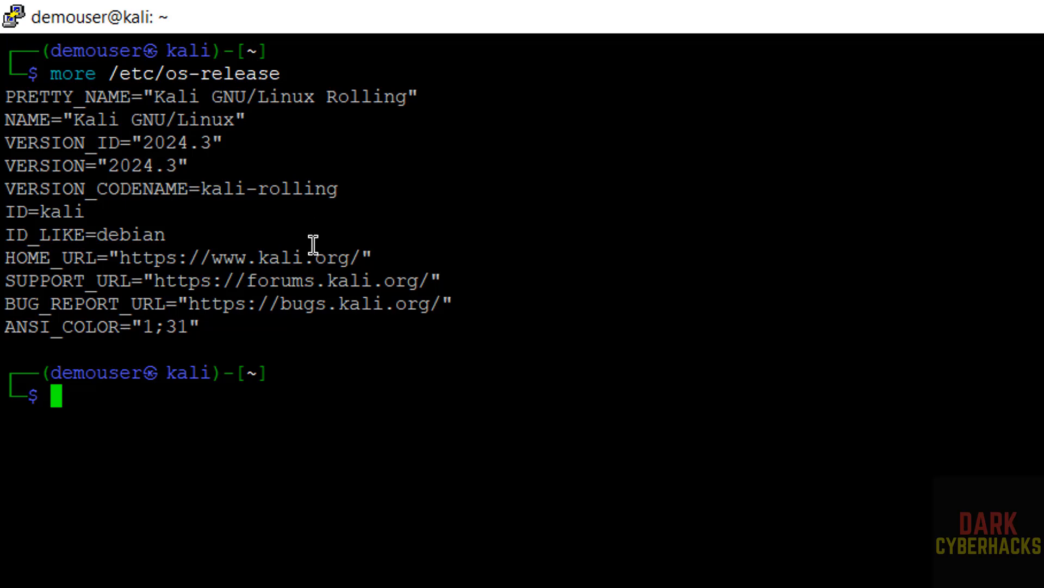
# Update and upgrade all packages with sudo apt update && sudo apt upgrade, agreeing to continue with the installation.
pyautogui.write('sudo')
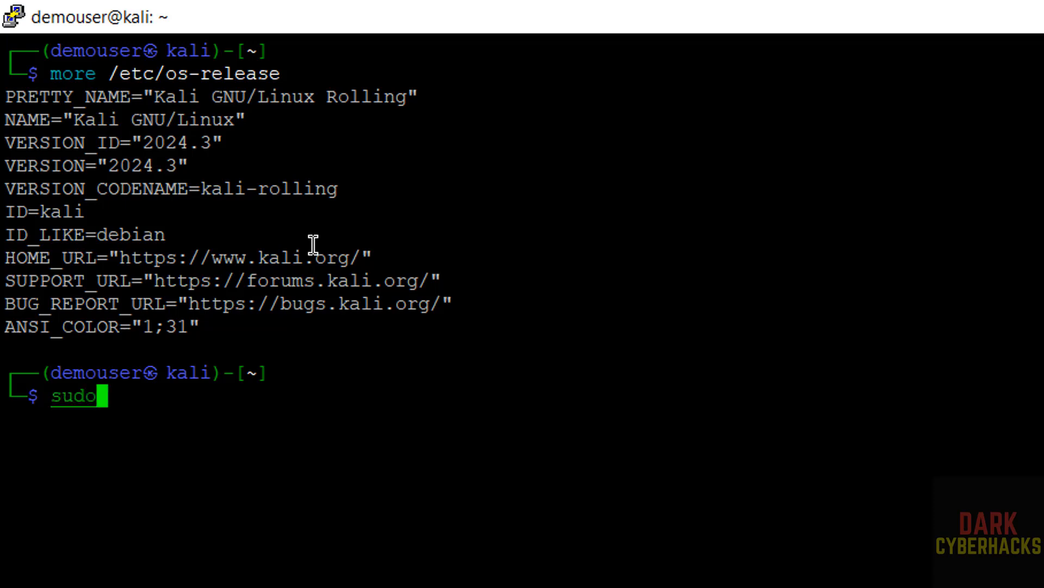
pyautogui.write(' apt upd')
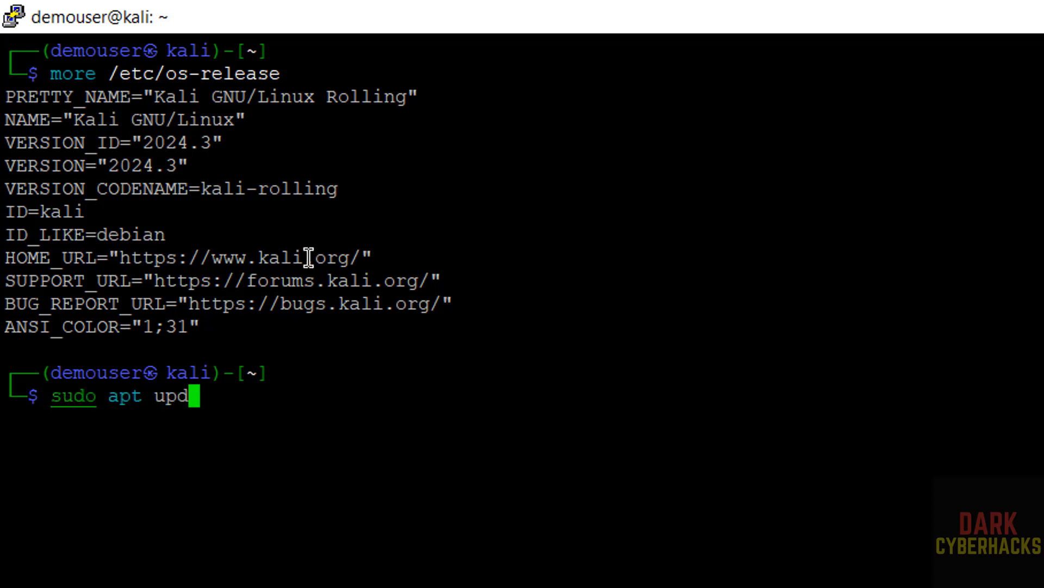
pyautogui.write('ate && ')
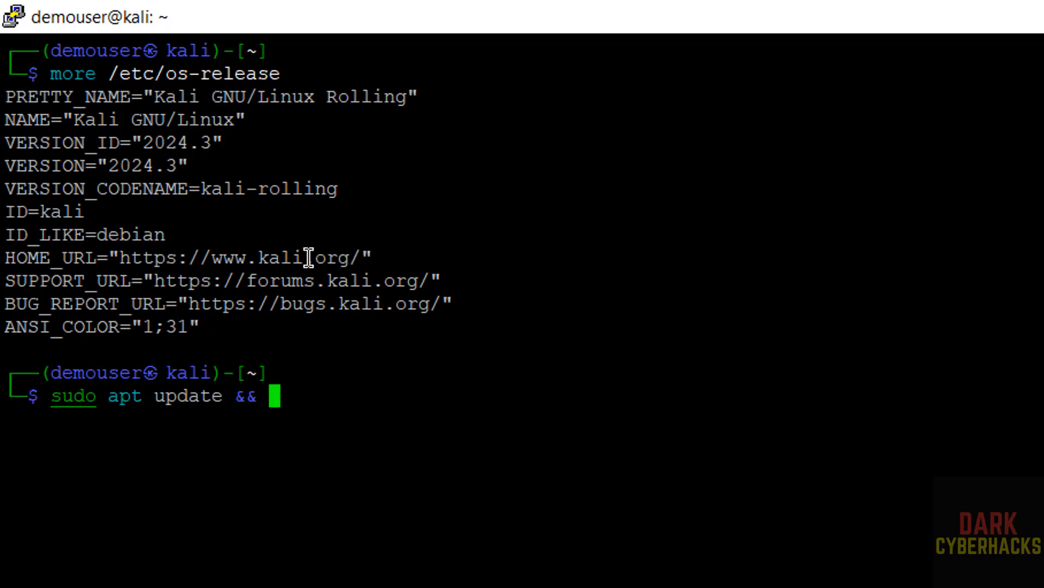
pyautogui.write('sudo apt upgrade')
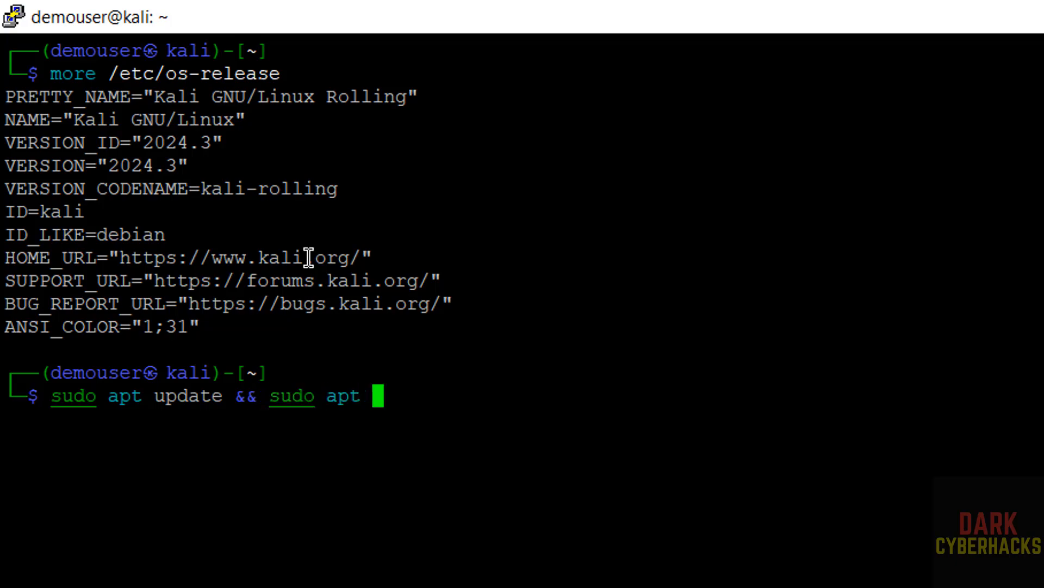
pyautogui.press('Return')
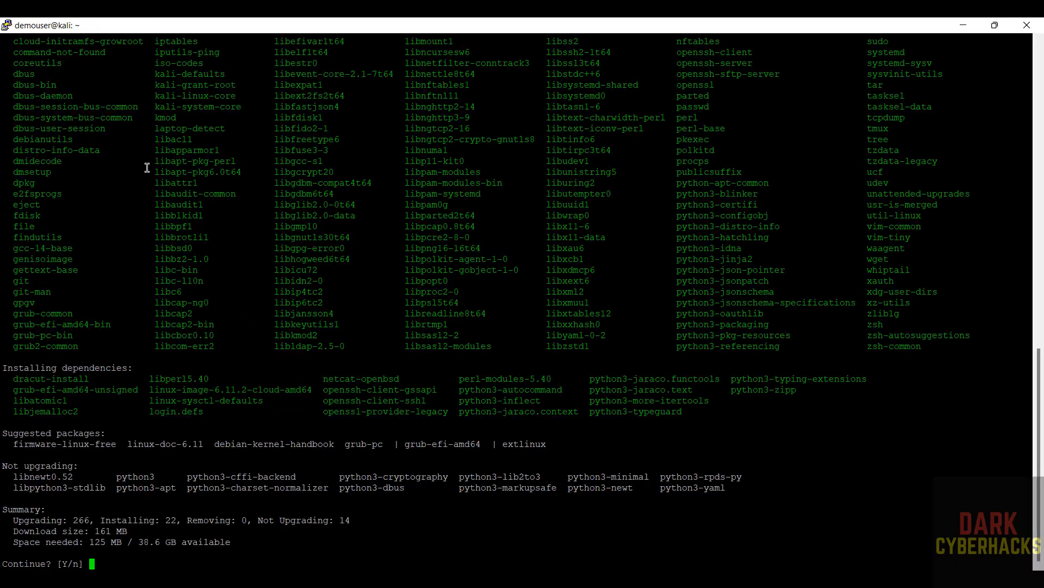
pyautogui.write('y')
pyautogui.press('Return')
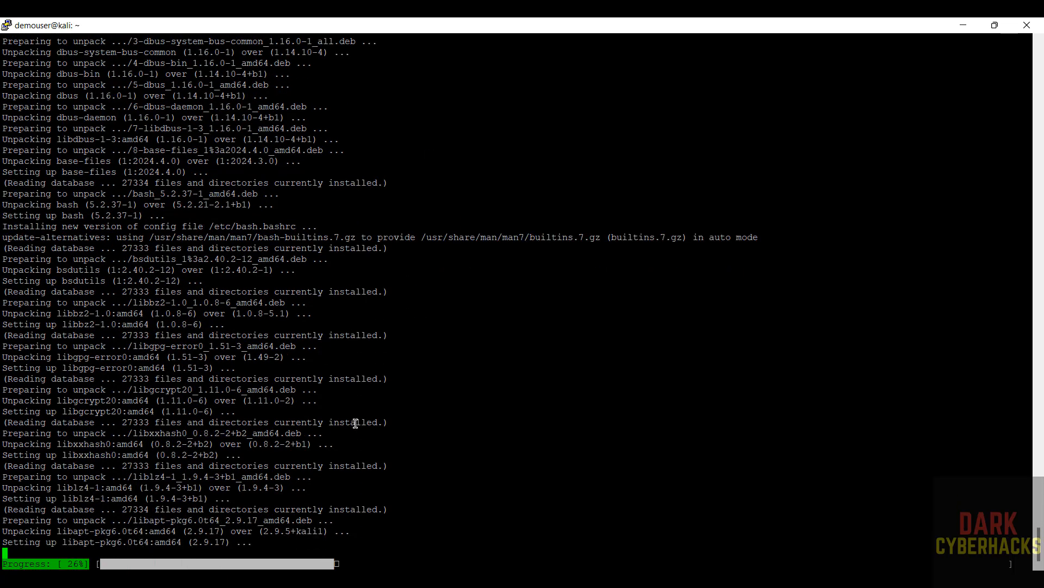
# Switch to the Azure portal and check azkali2024vm's overview properties and its entry in the Virtual machines list.
pyautogui.hotkey('alt', 'Tab')
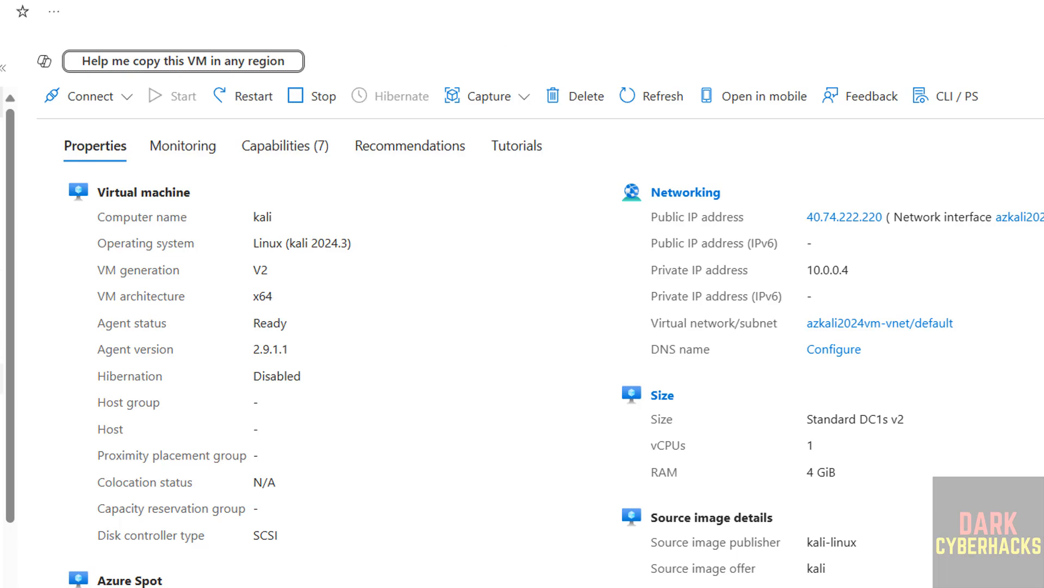
pyautogui.scroll(-3, 2, 378)
pyautogui.click(2, 403)
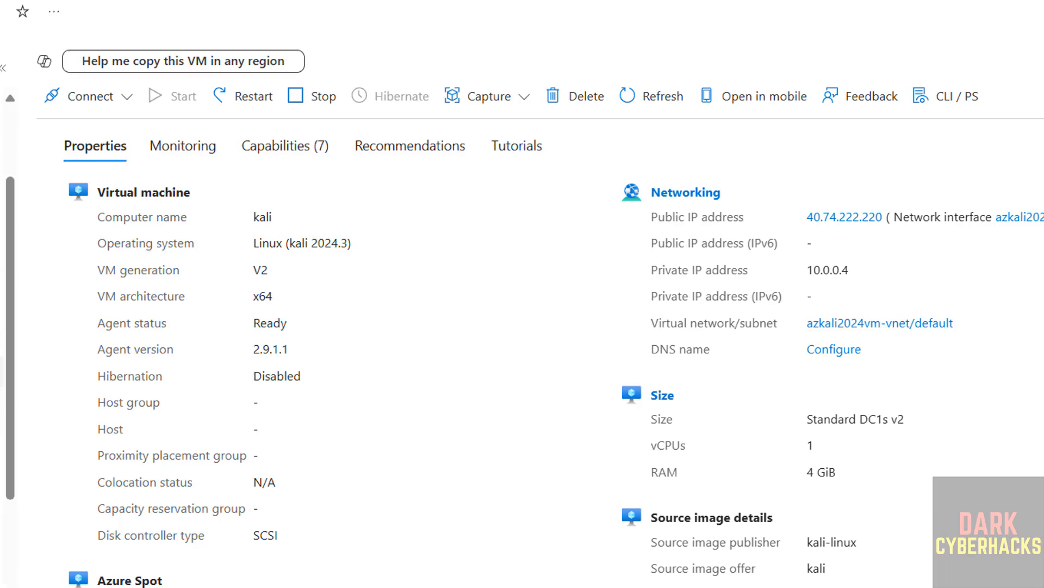
pyautogui.scroll(-3, 112, 426)
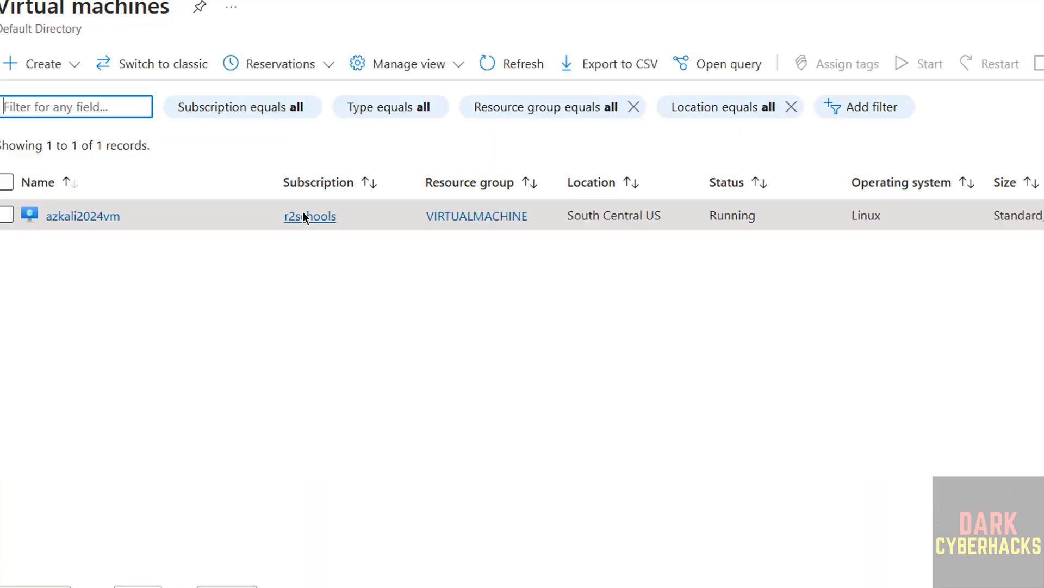
pyautogui.click(6, 215)
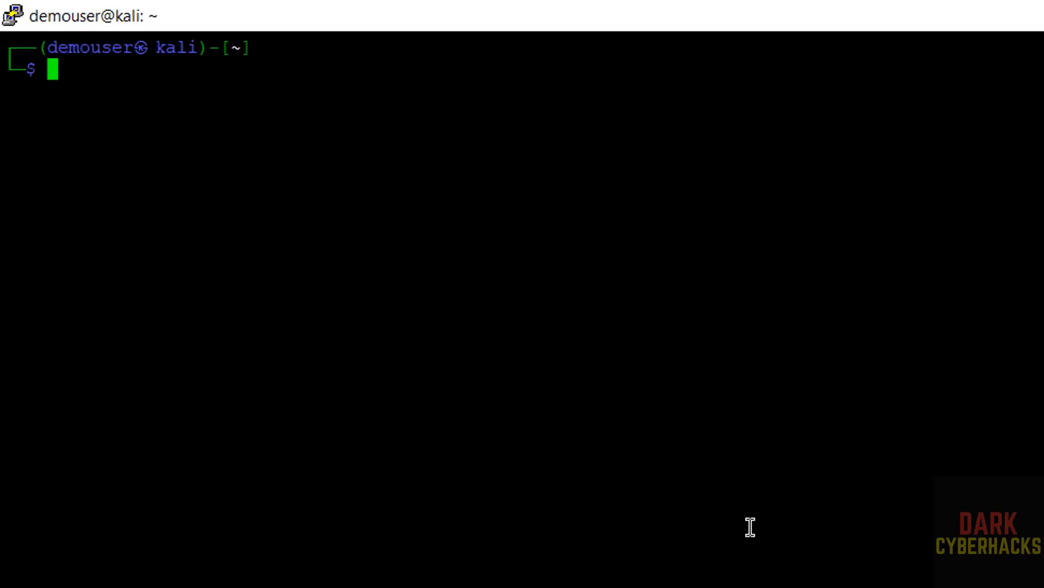
# In the PuTTY session, try to display the network configuration with ifconfig and decline installing net-tools.
pyautogui.write('ifconfig')
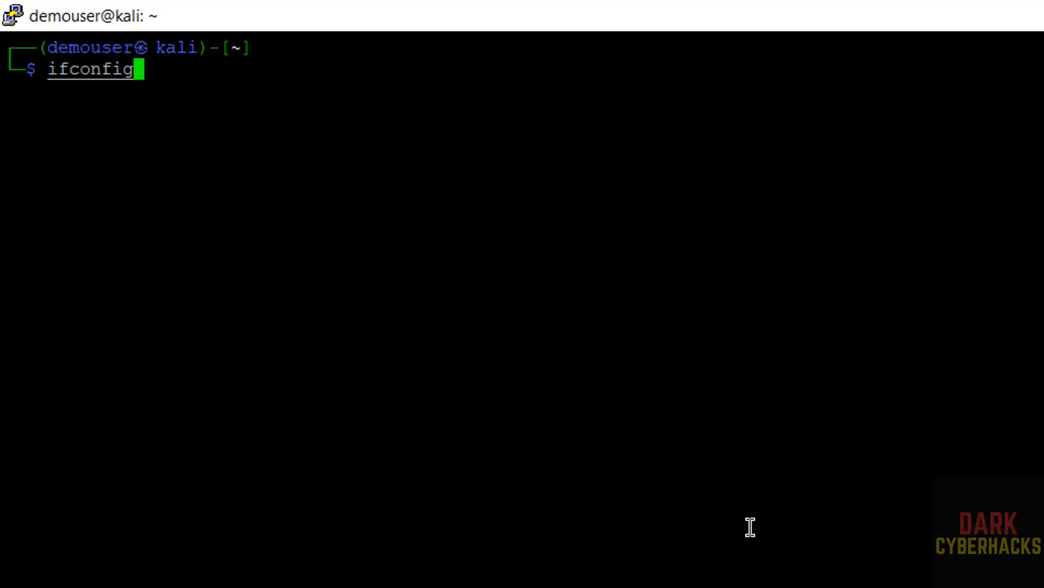
pyautogui.press('Return')
pyautogui.write('n')
pyautogui.press('Return')
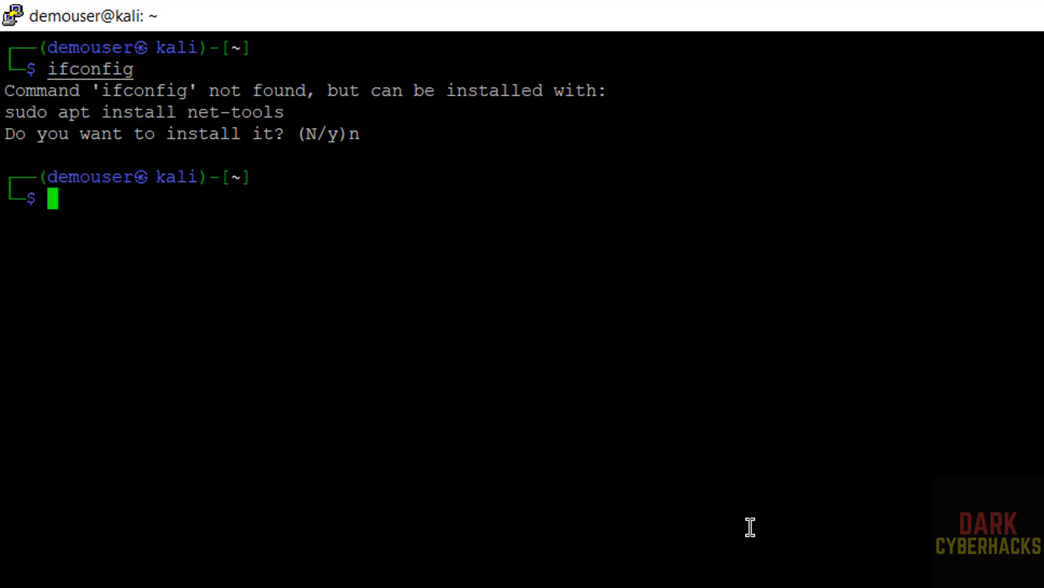
# Display the virtual machine's network interfaces and IP addresses with ip addr.
pyautogui.write('ip addr')
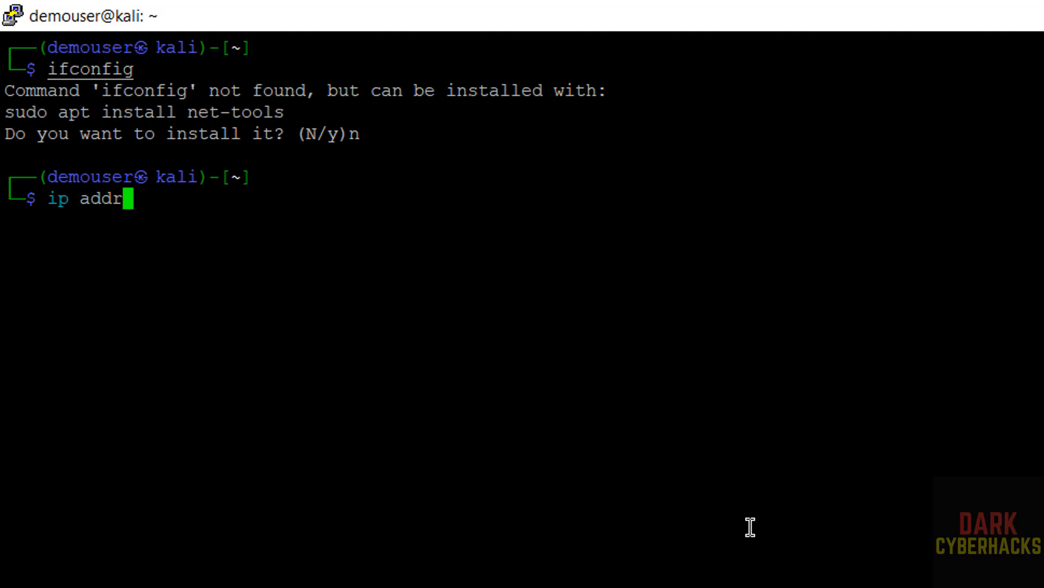
pyautogui.press('Return')
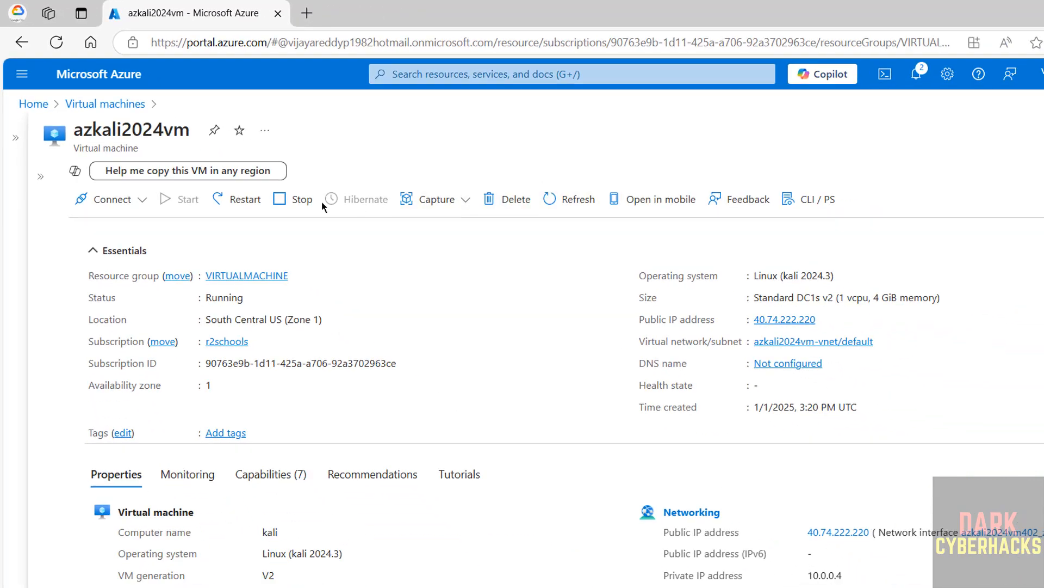
# On azkali2024vm's Azure overview, examine the stop confirmation and the delete options without stopping or deleting the machine, leaving the deletion acknowledgement cleared.
pyautogui.click(301, 207)
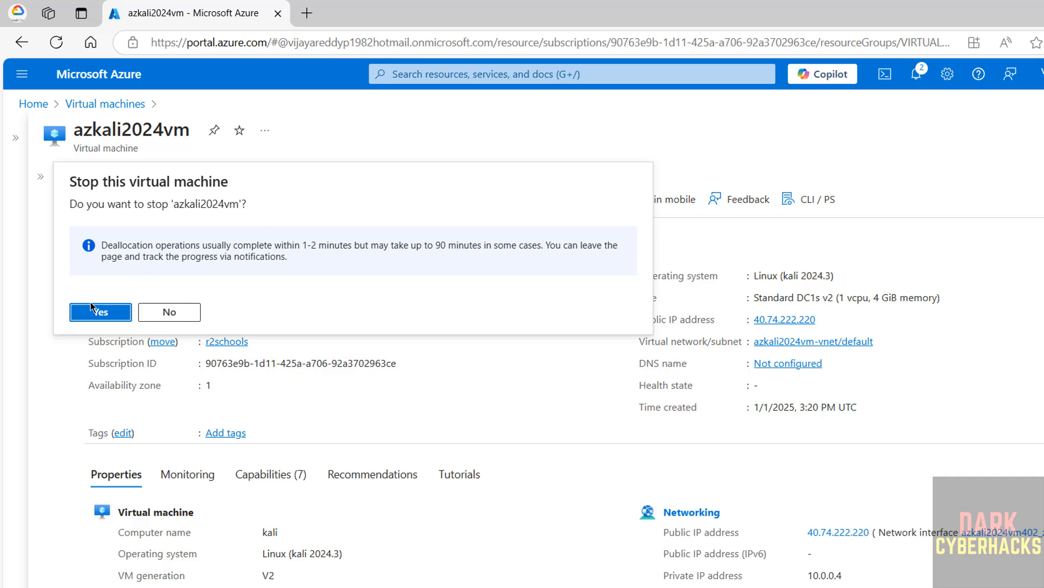
pyautogui.click(157, 315)
pyautogui.click(519, 201)
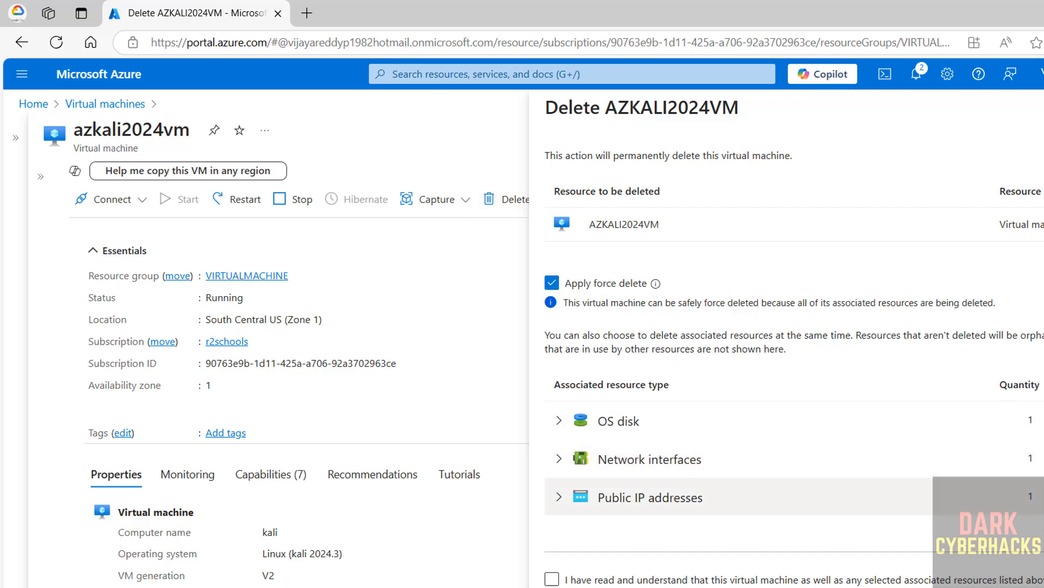
pyautogui.click(552, 578)
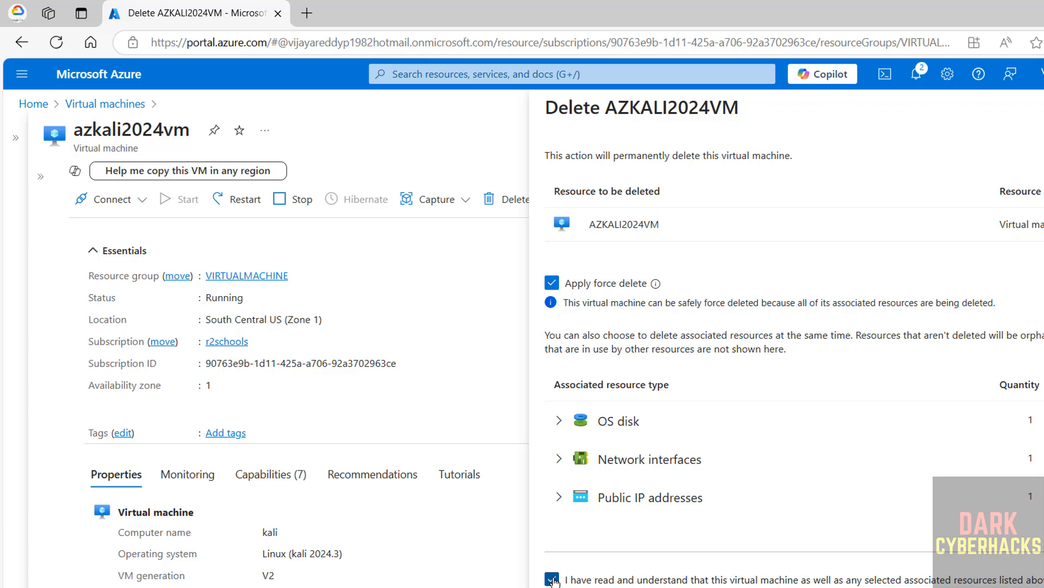
pyautogui.click(552, 579)
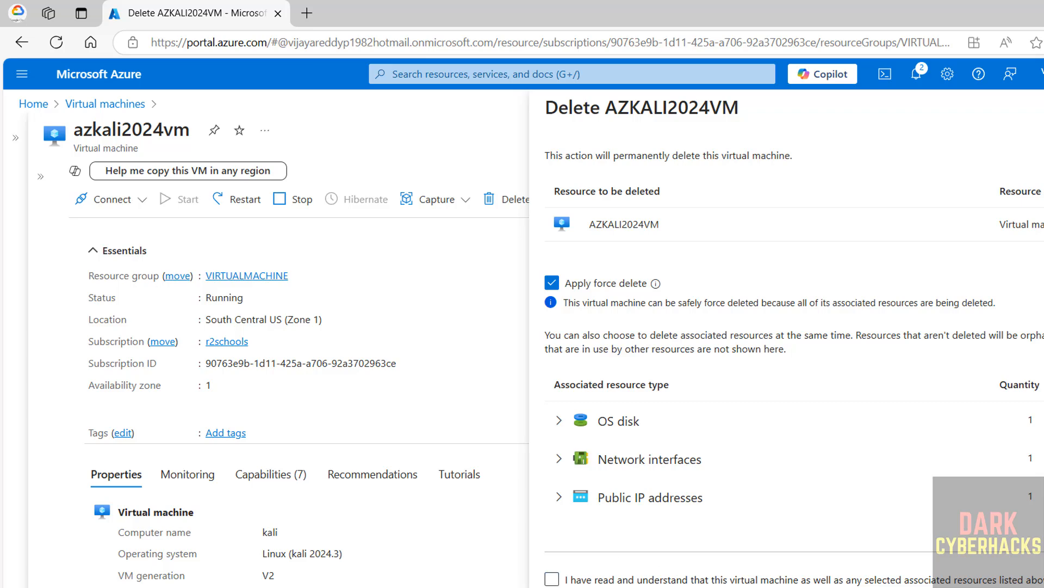